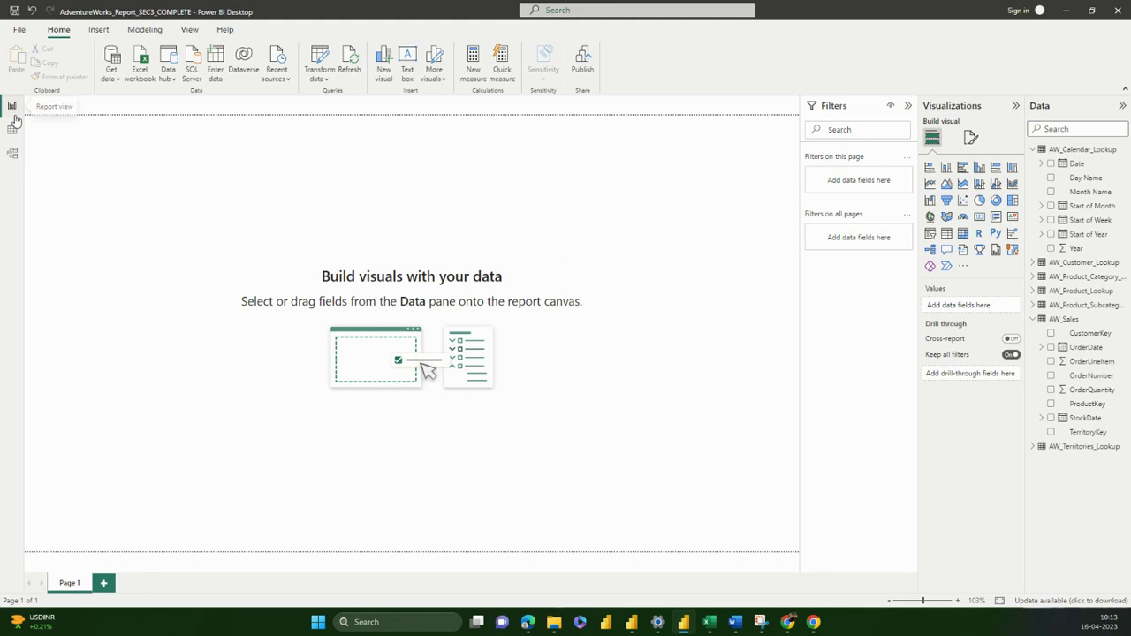
Step: Delete the relationship between AW_Territories_Lookup and AW_Sales in the model diagram
left_click(14, 132)
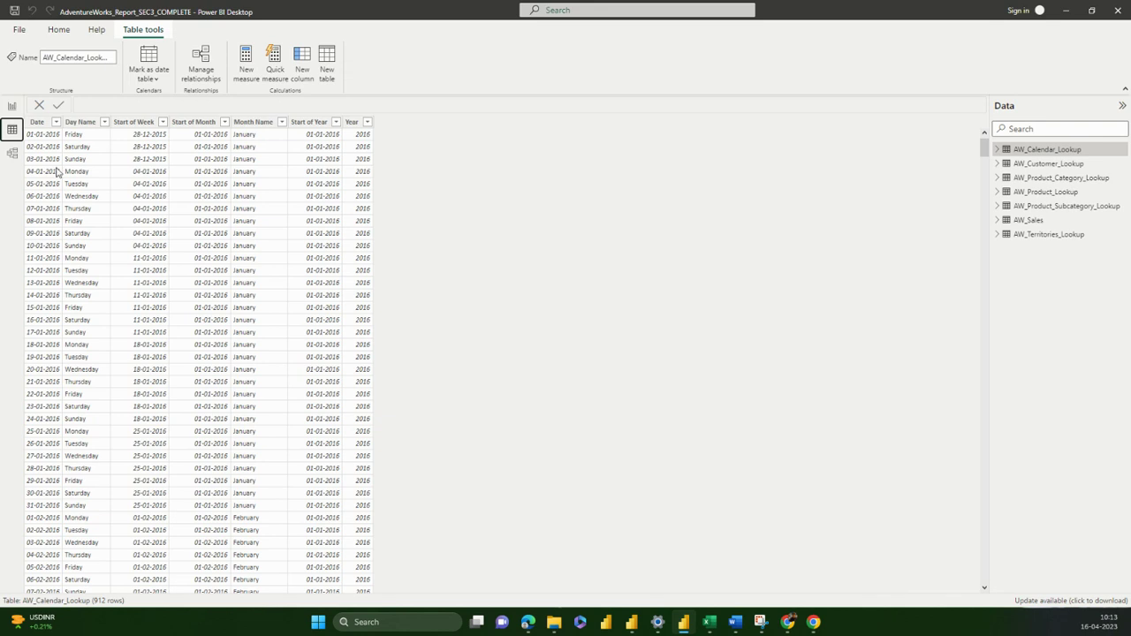
left_click(10, 155)
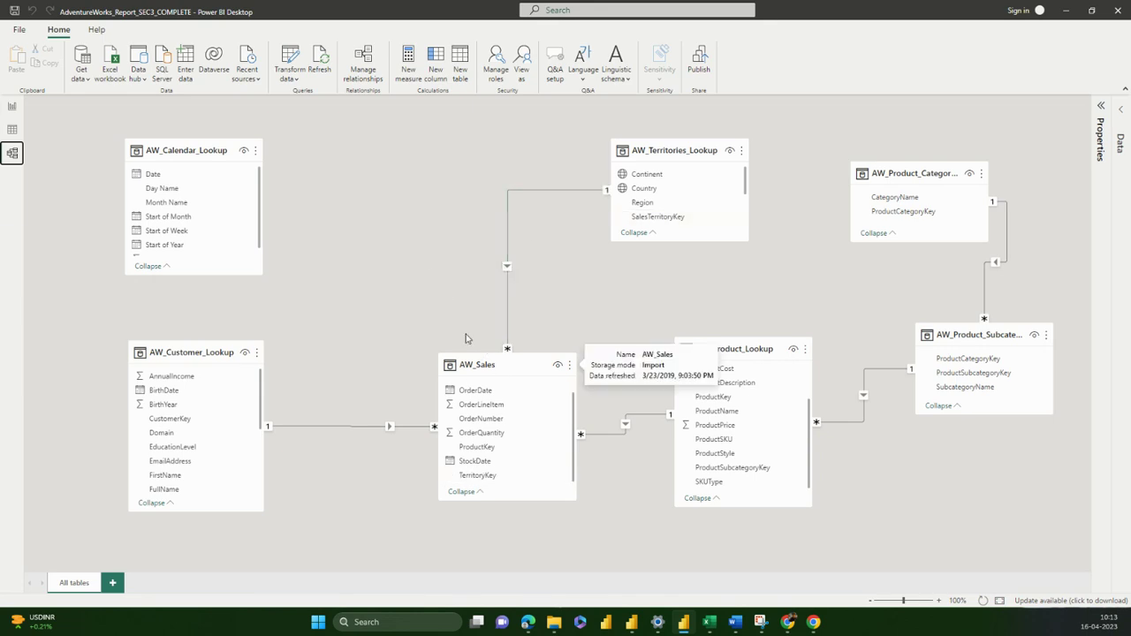
right_click(509, 268)
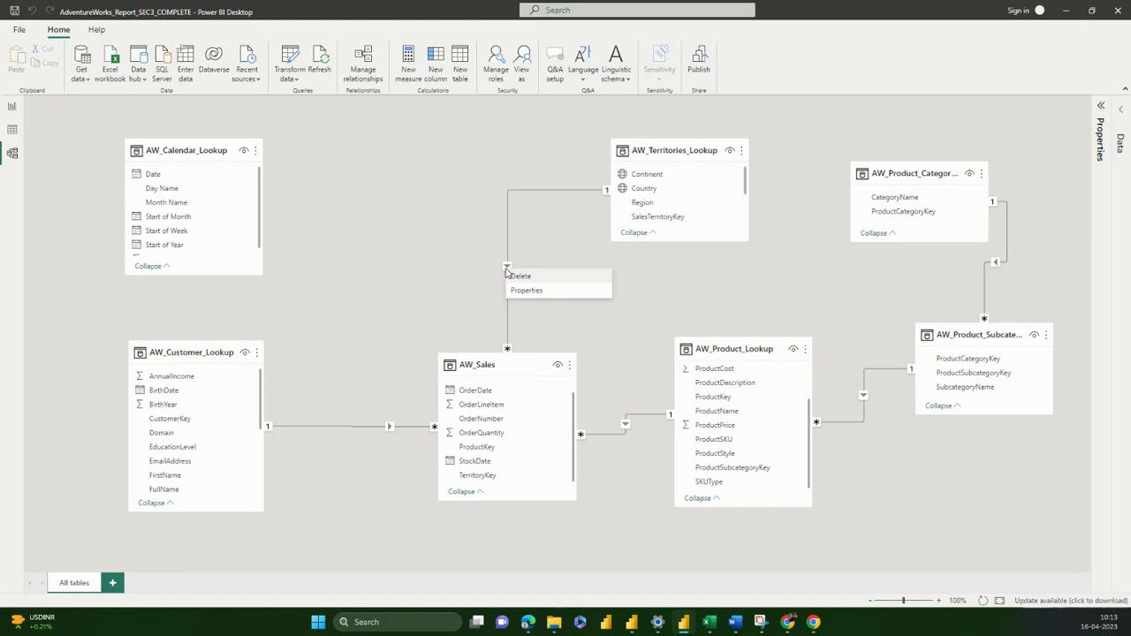
left_click(515, 277)
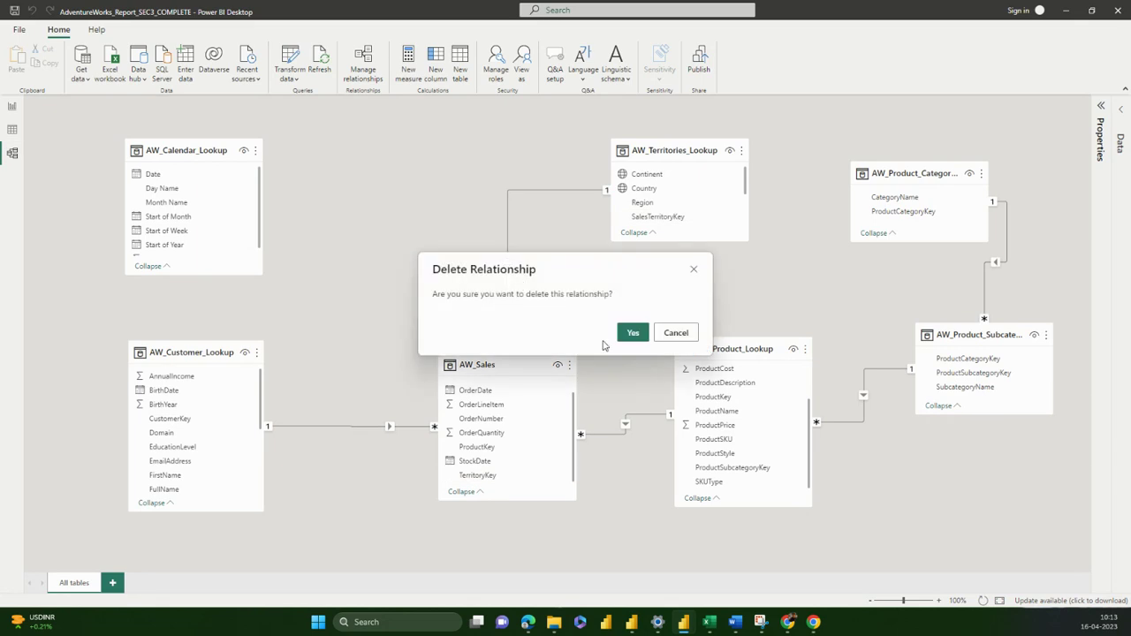
left_click(627, 337)
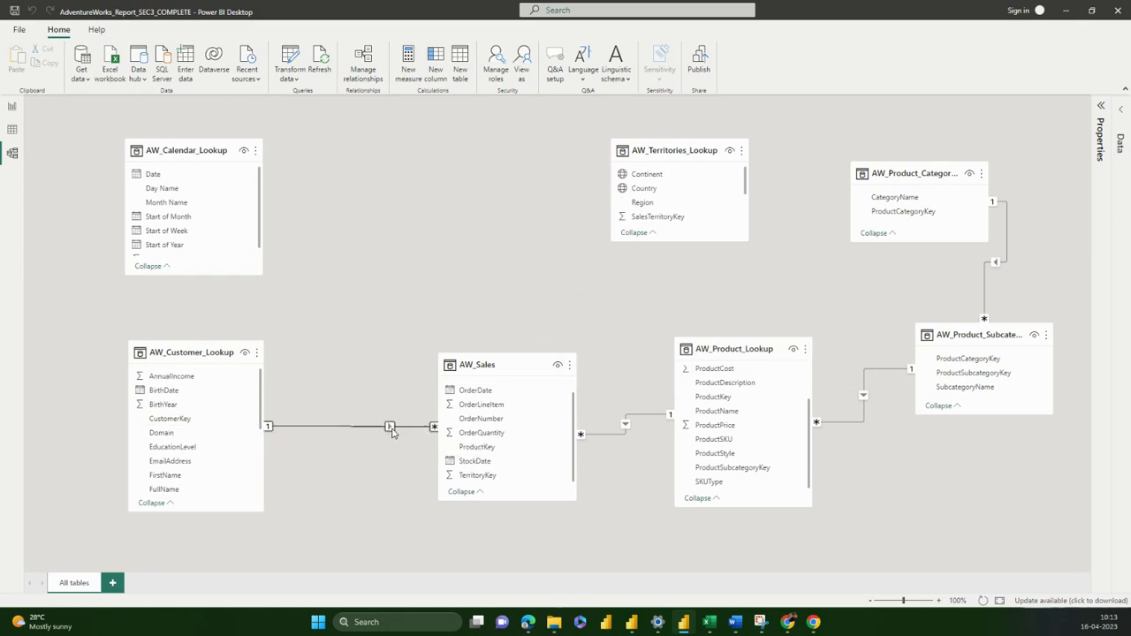
Step: Delete the relationships that link AW_Sales to AW_Customer_Lookup and to AW_Product_Lookup
key("Delete")
left_click(633, 336)
right_click(627, 430)
left_click(641, 433)
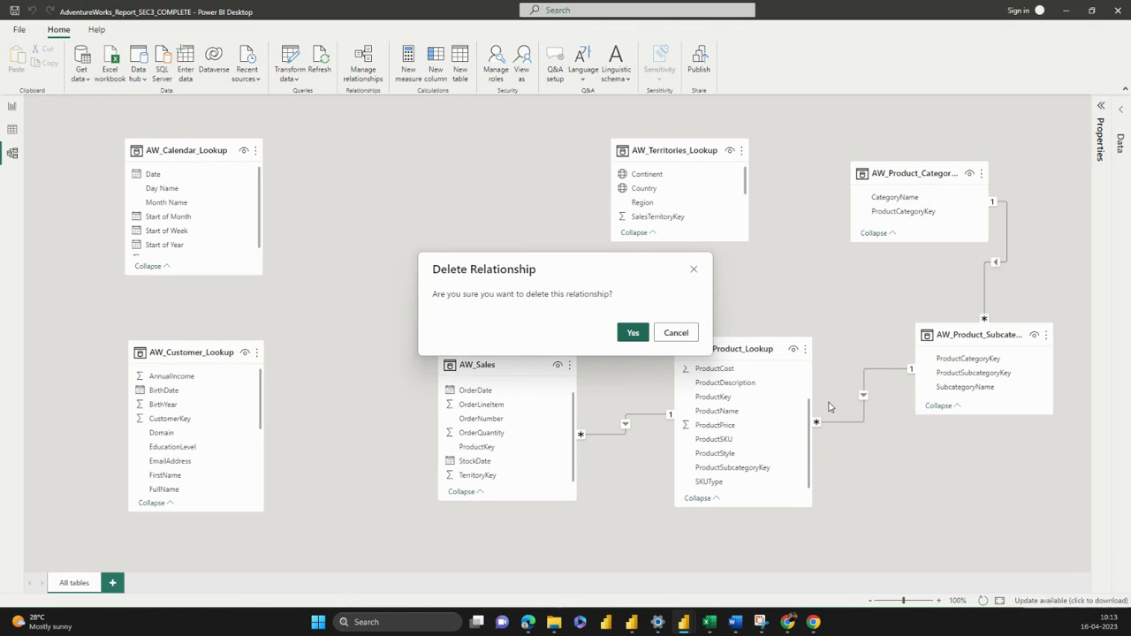
left_click(644, 337)
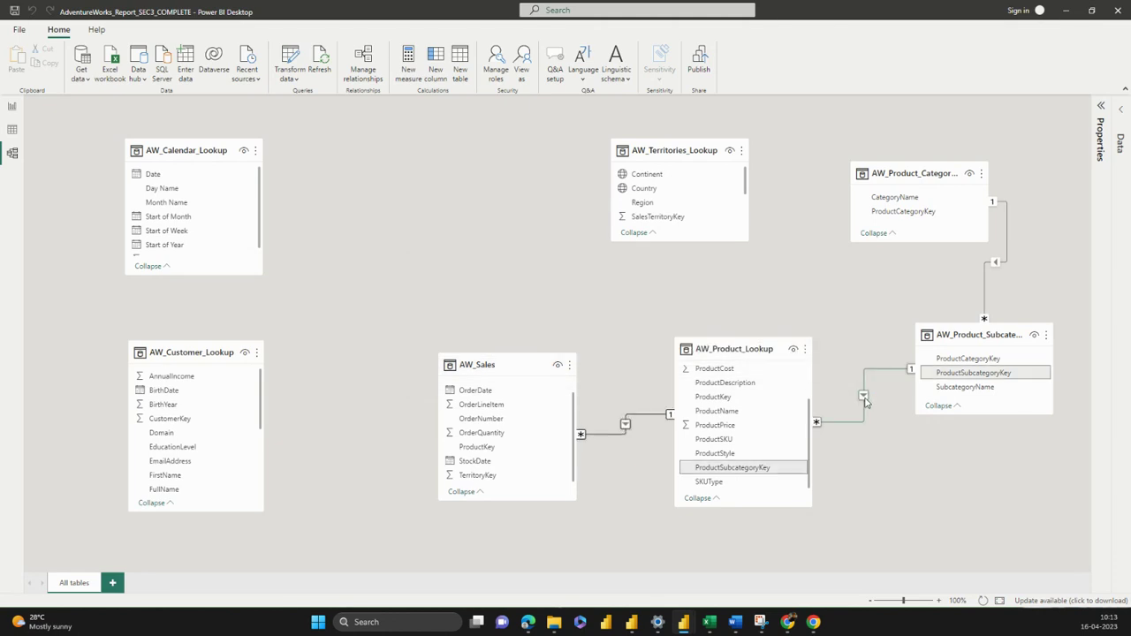
Step: Delete the relationships that link AW_Product_Subcategory_Lookup to AW_Product_Lookup and to AW_Product_Category_Lookup
right_click(864, 399)
left_click(878, 402)
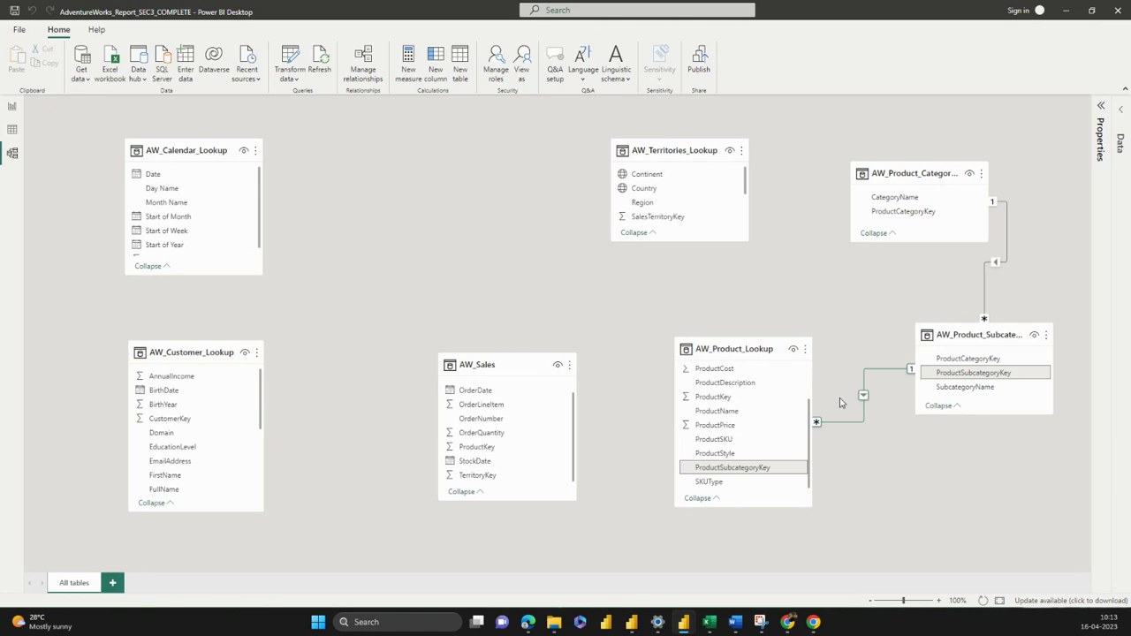
left_click(626, 331)
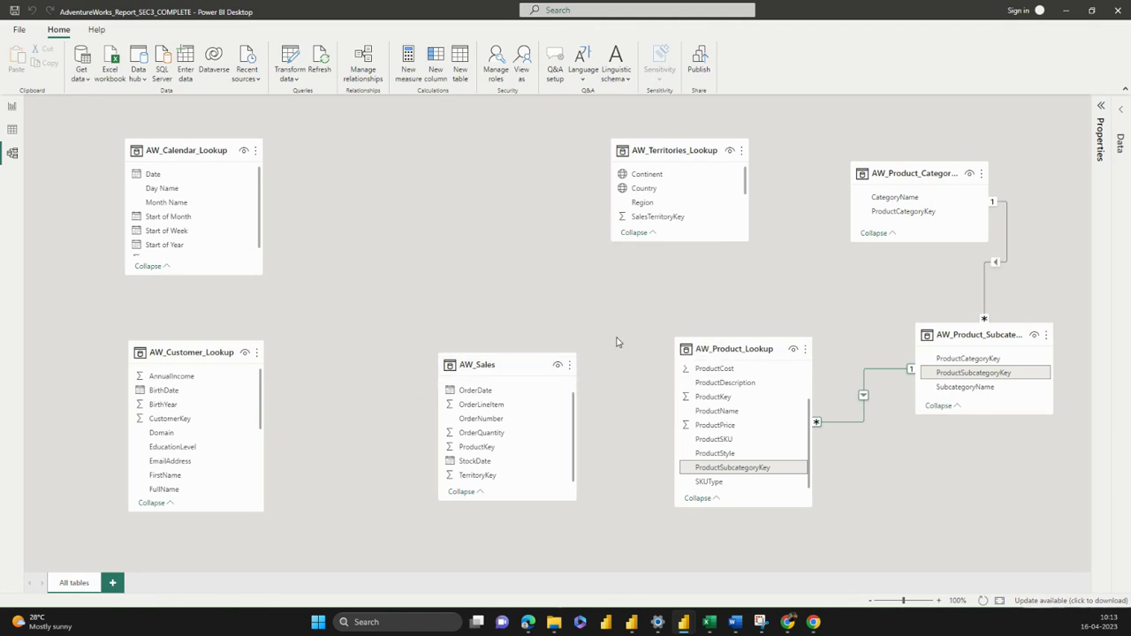
right_click(995, 267)
left_click(1009, 270)
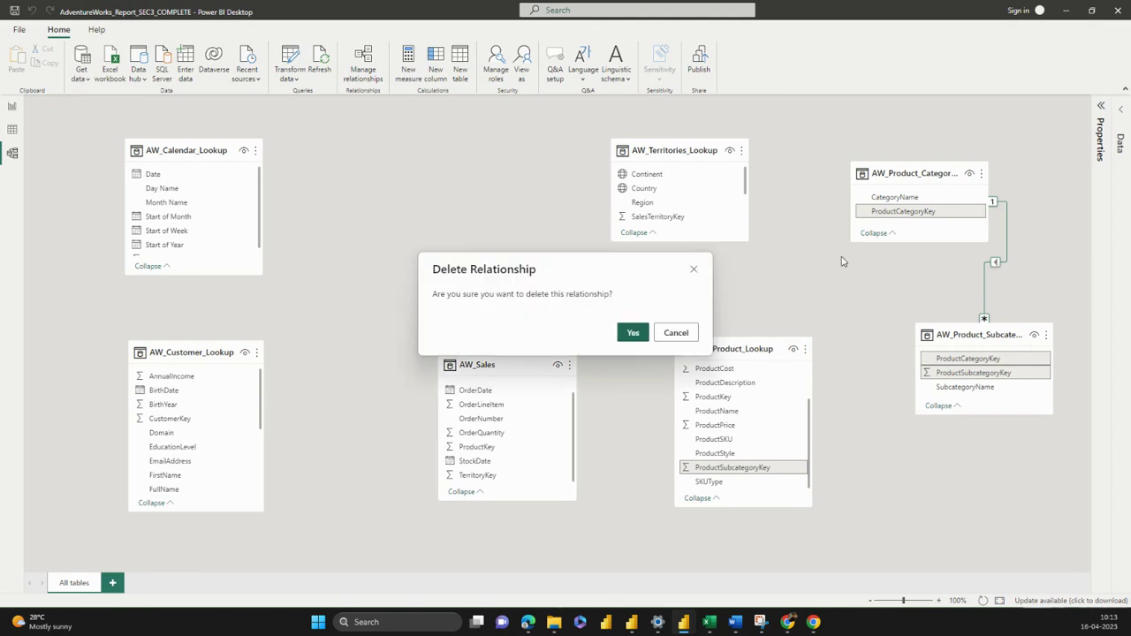
left_click(627, 338)
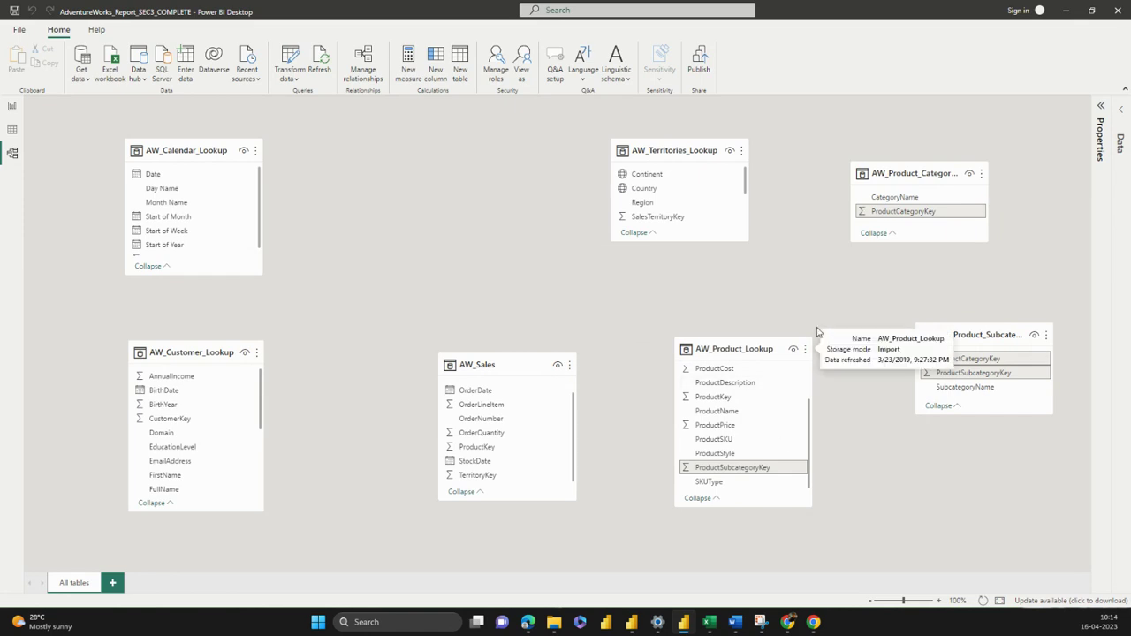
Step: Switch to the Excel workbook and examine the fact, customer and product table layouts on Sheet3
left_click(715, 629)
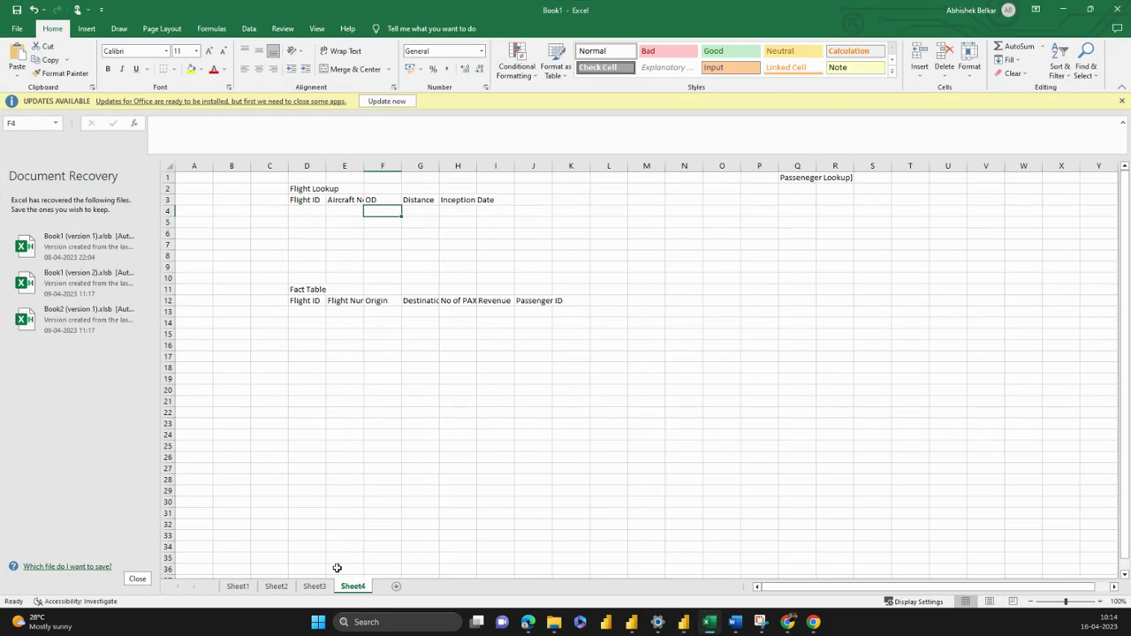
left_click(318, 588)
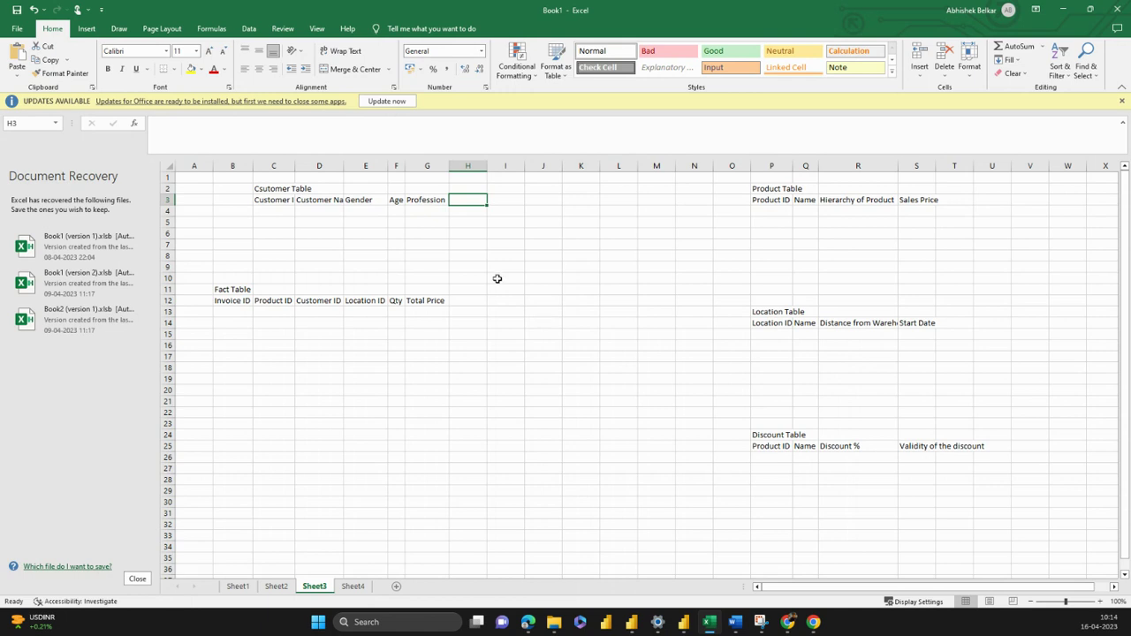
left_click(214, 281)
left_click_drag(214, 281, 505, 463)
left_click_drag(265, 183, 507, 242)
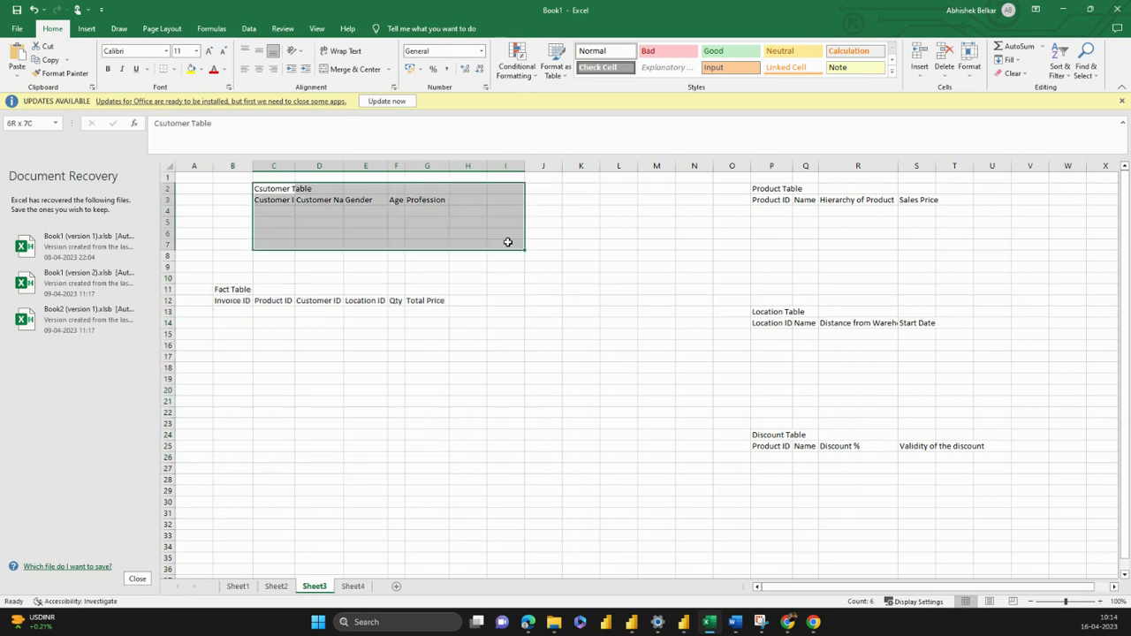
left_click_drag(772, 178, 917, 286)
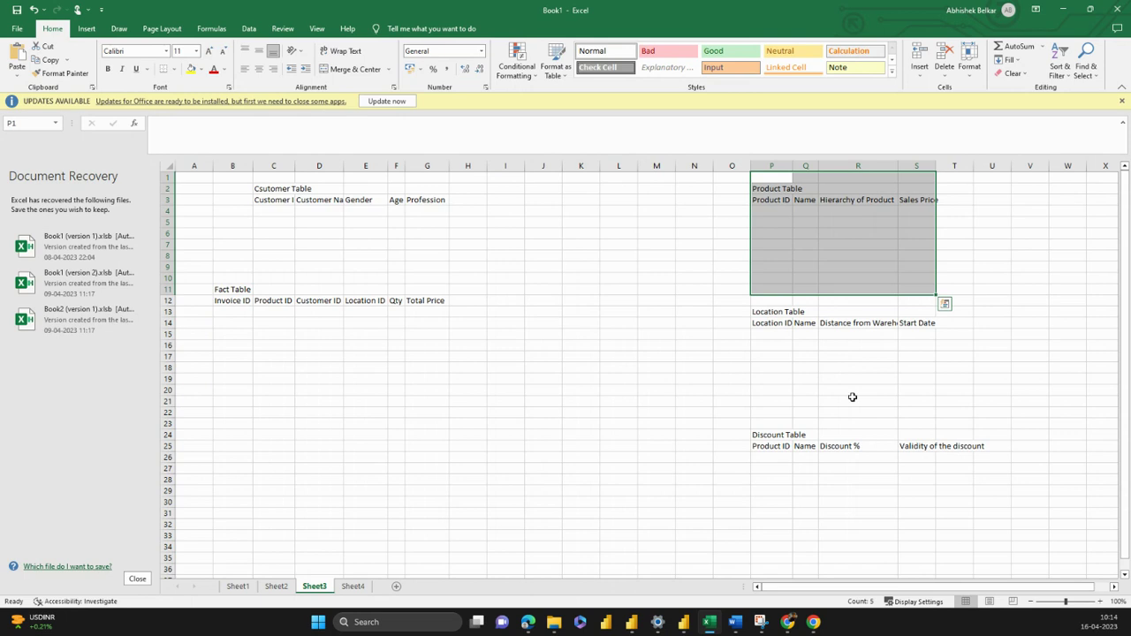
Step: Switch back to Power BI Desktop and reposition the product subcategory, customer and calendar lookup tables closer to AW_Sales in the diagram
left_click(690, 623)
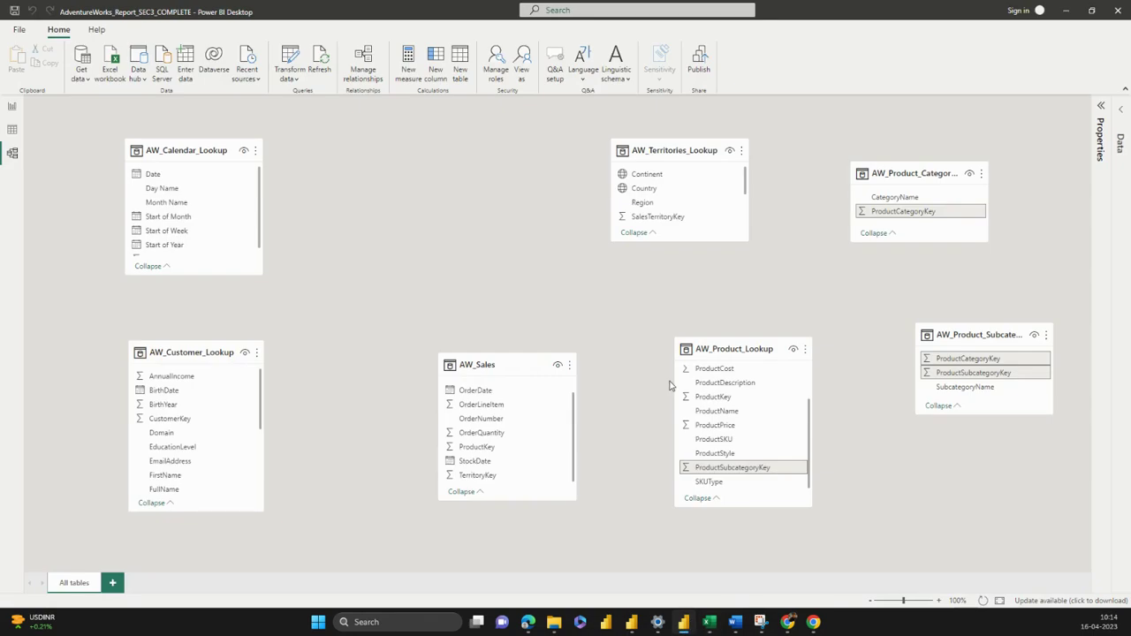
left_click_drag(969, 336, 938, 313)
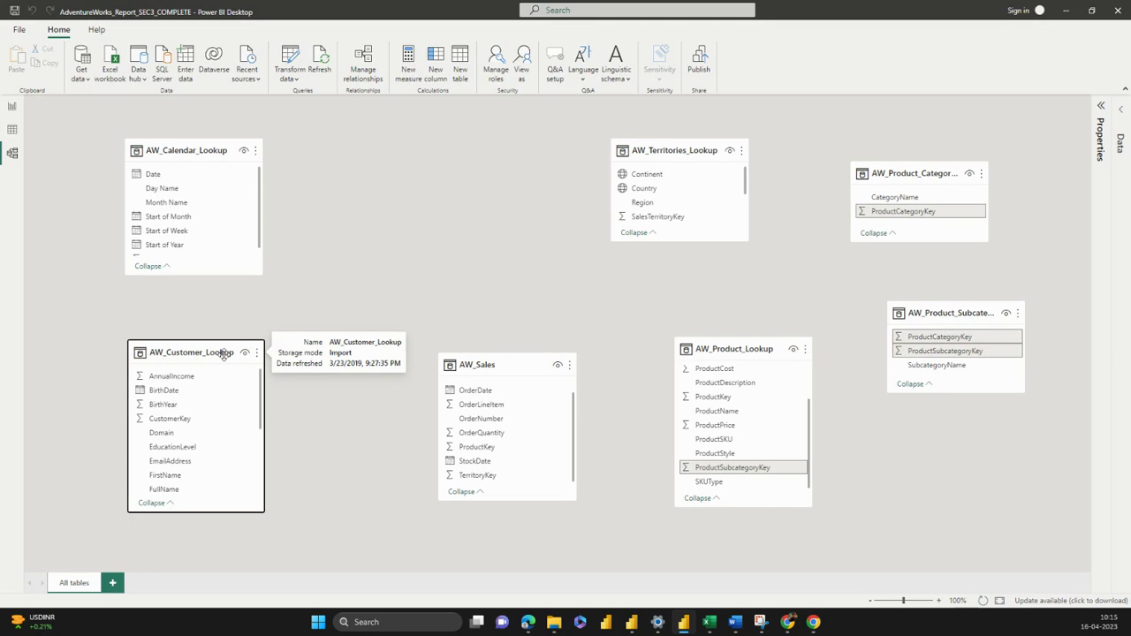
left_click_drag(226, 355, 262, 335)
left_click_drag(186, 150, 301, 150)
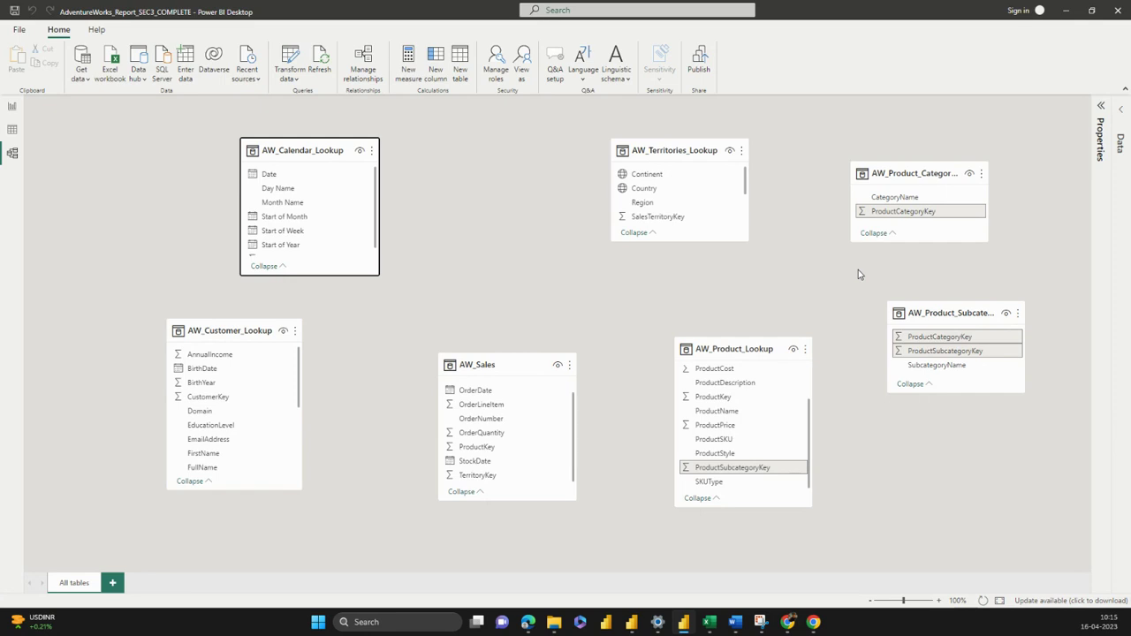
Step: Examine the columns and rows of all seven tables, from AW_Calendar_Lookup through AW_Territories_Lookup, in the data view
left_click(12, 129)
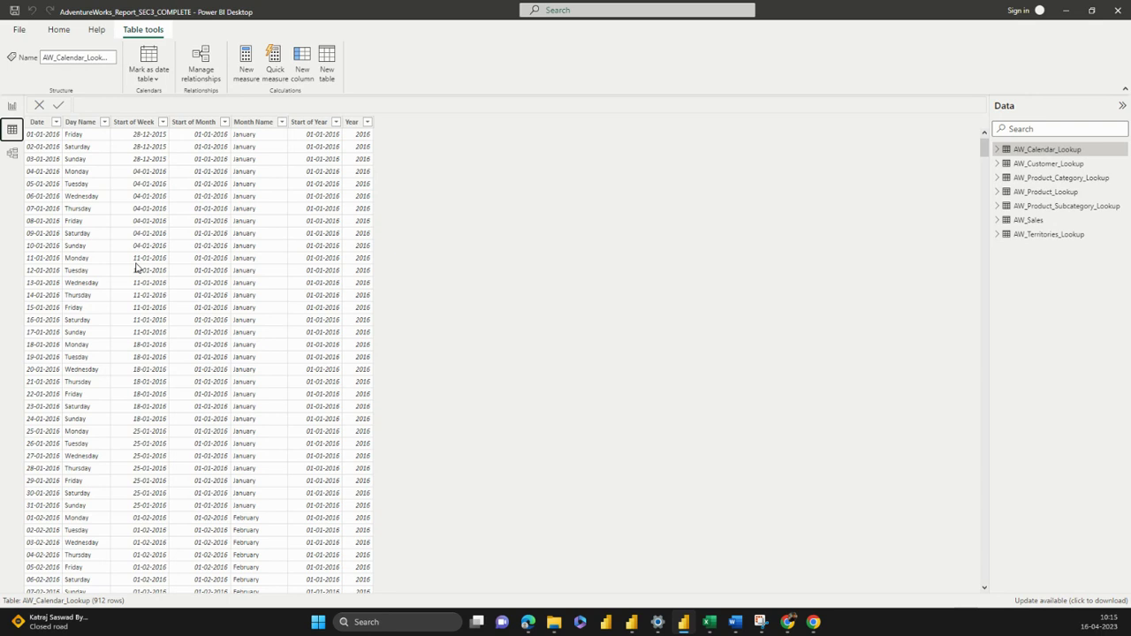
left_click(1050, 164)
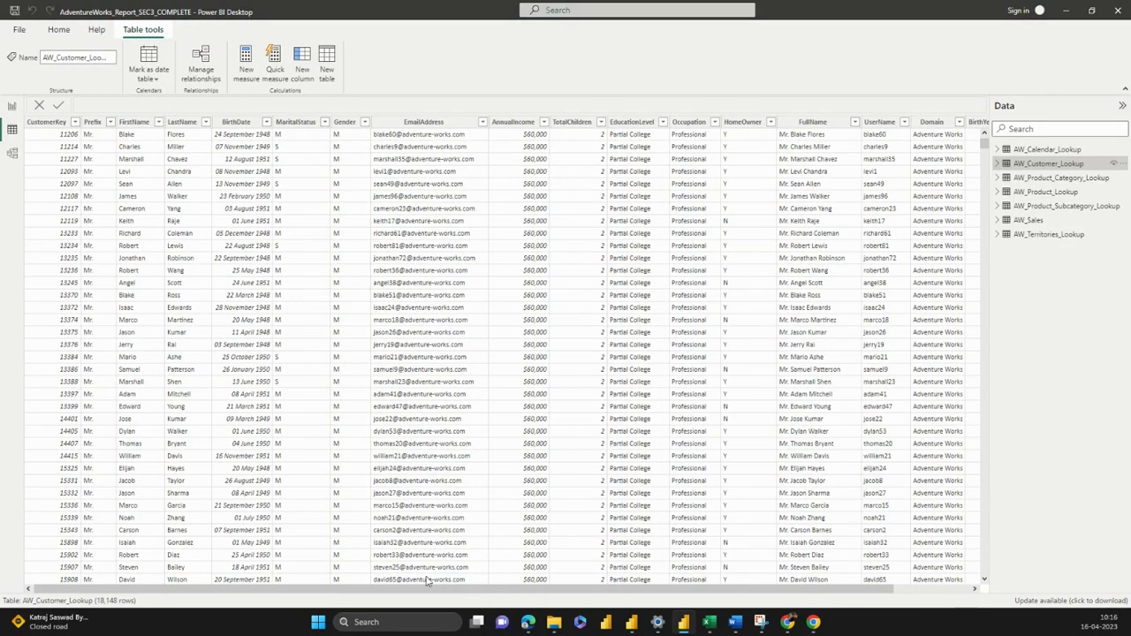
left_click_drag(408, 595, 471, 599)
left_click(1056, 180)
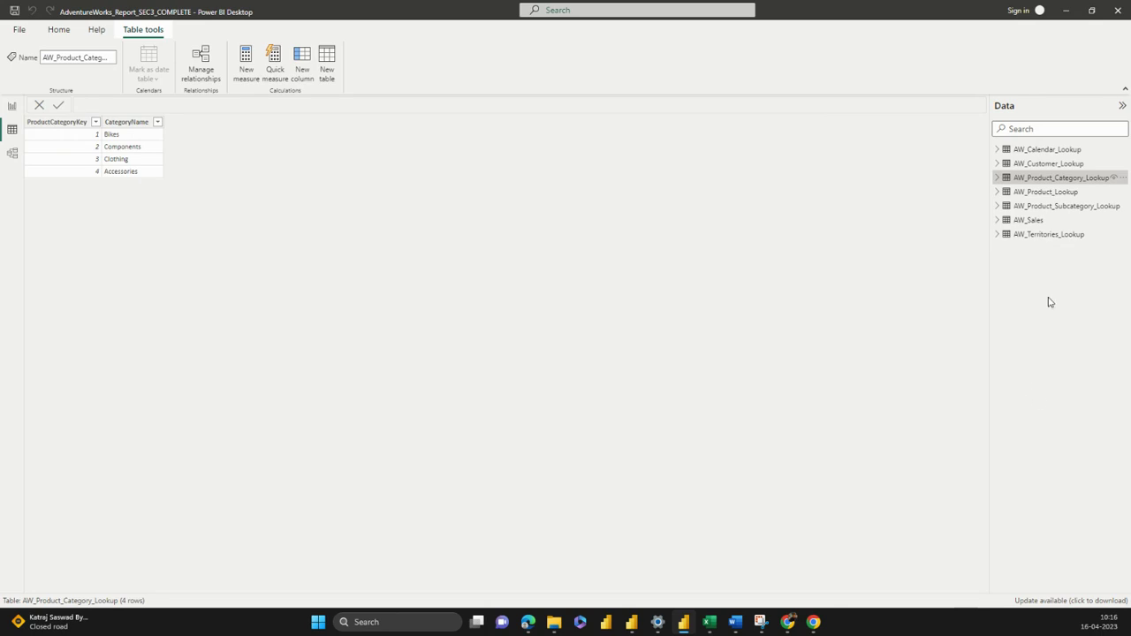
left_click(1061, 194)
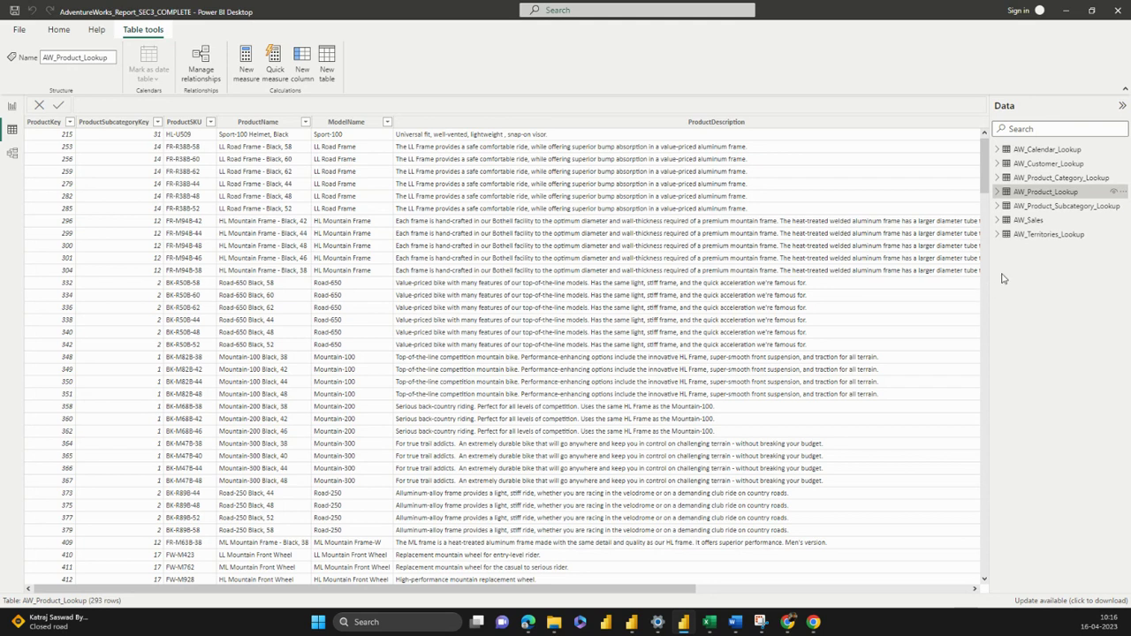
left_click(1049, 210)
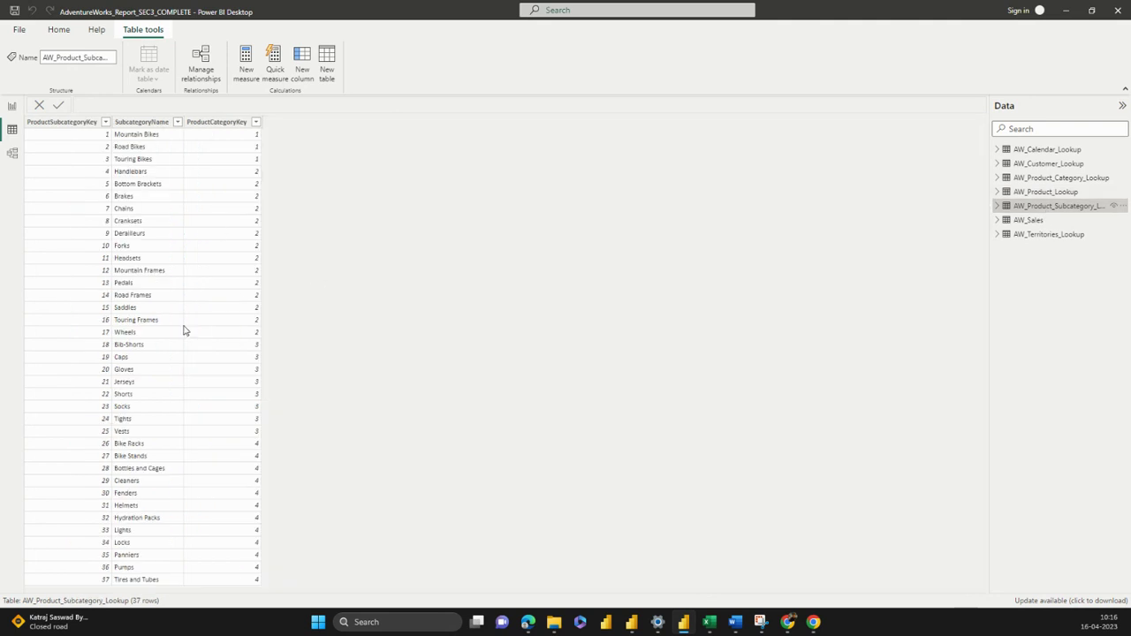
left_click(1030, 221)
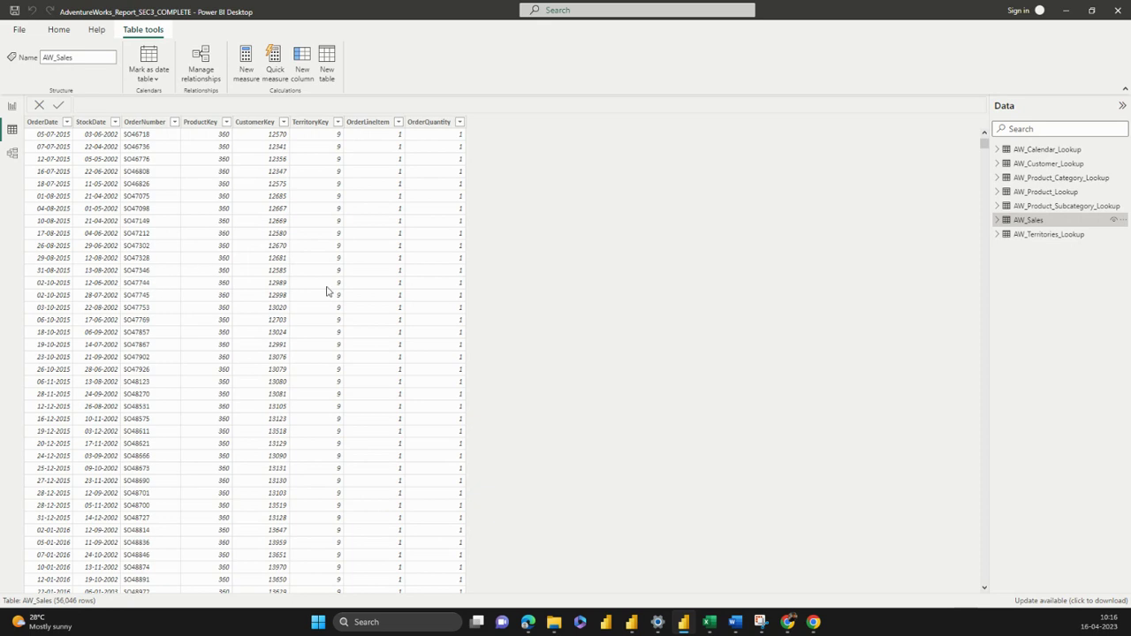
left_click(1025, 236)
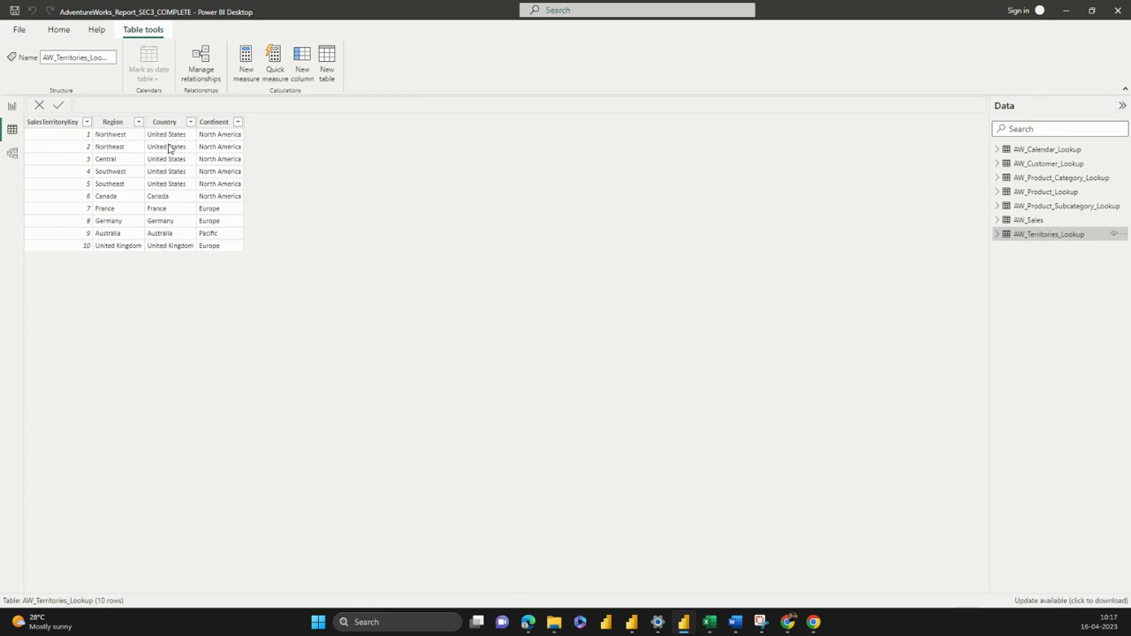
left_click(60, 123)
Step: Review the key columns of the calendar, customer, product category and product lookup tables again
left_click(1052, 150)
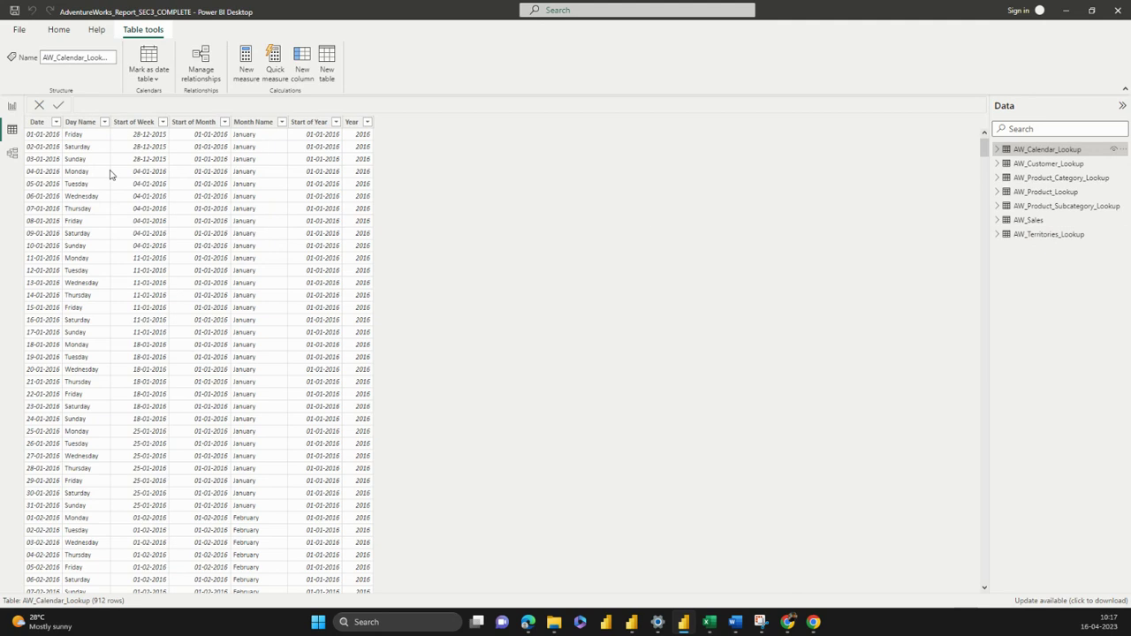
left_click(1060, 166)
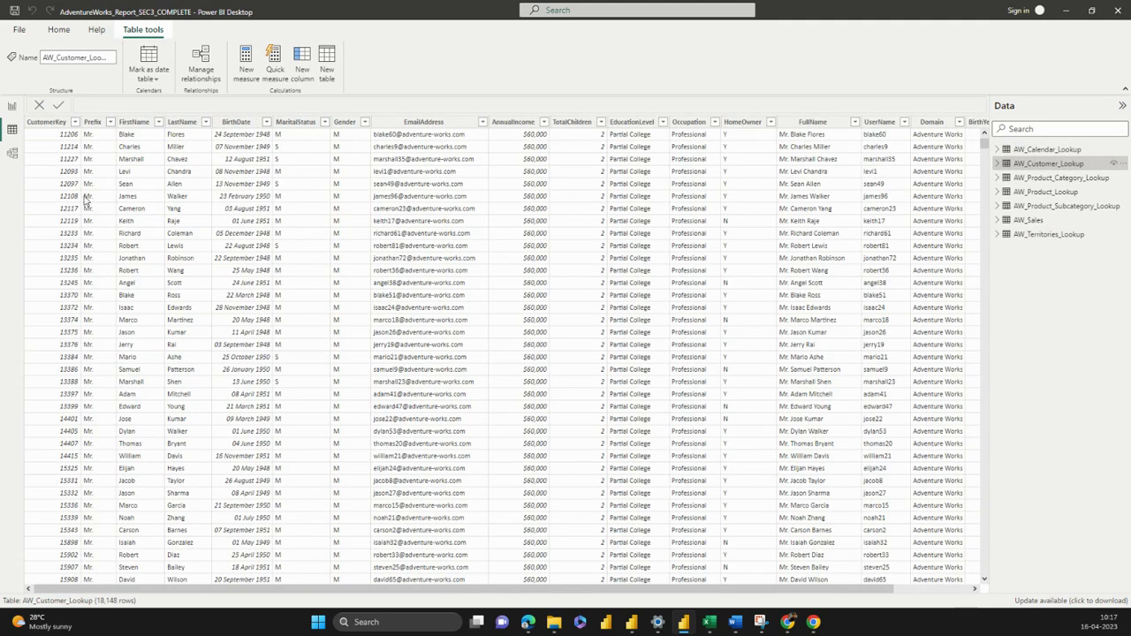
left_click(1070, 179)
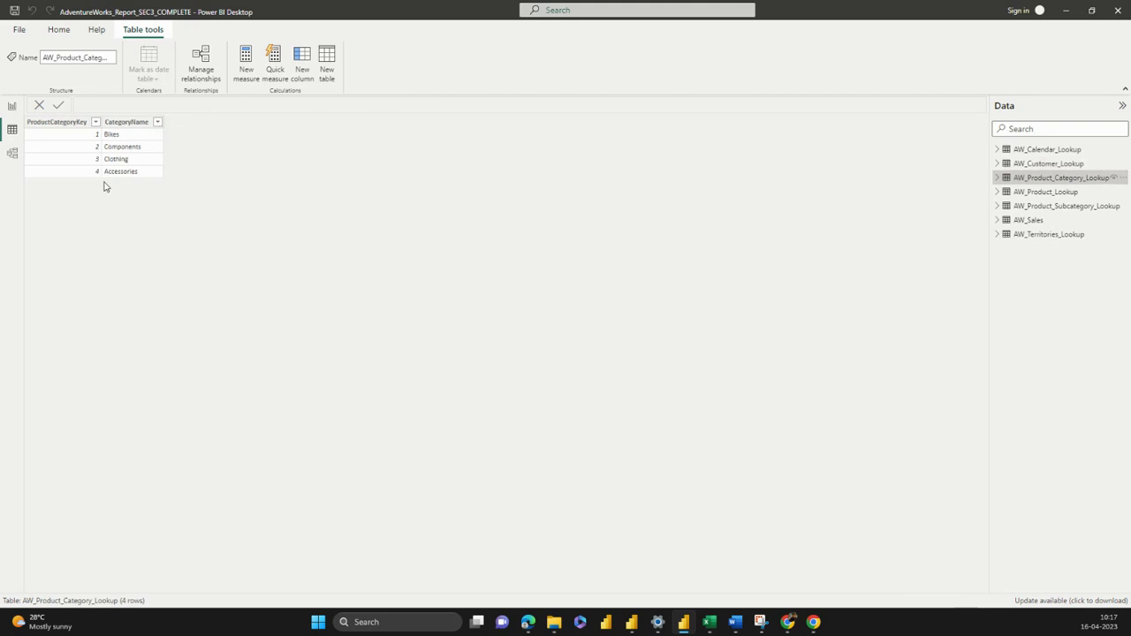
left_click(1030, 191)
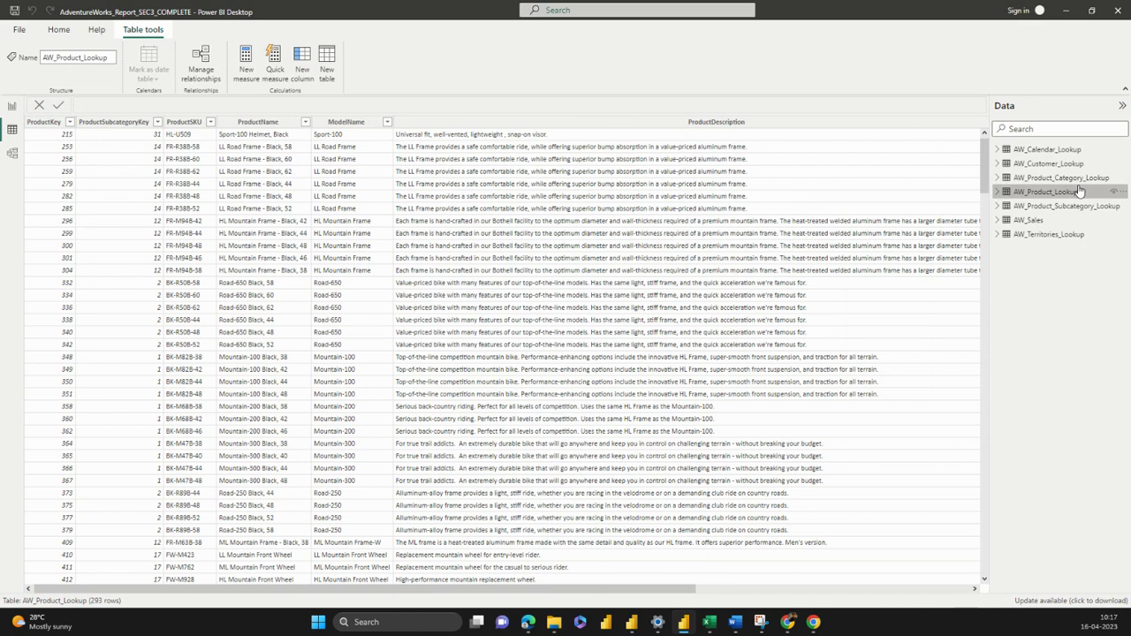
mouse_move(1079, 191)
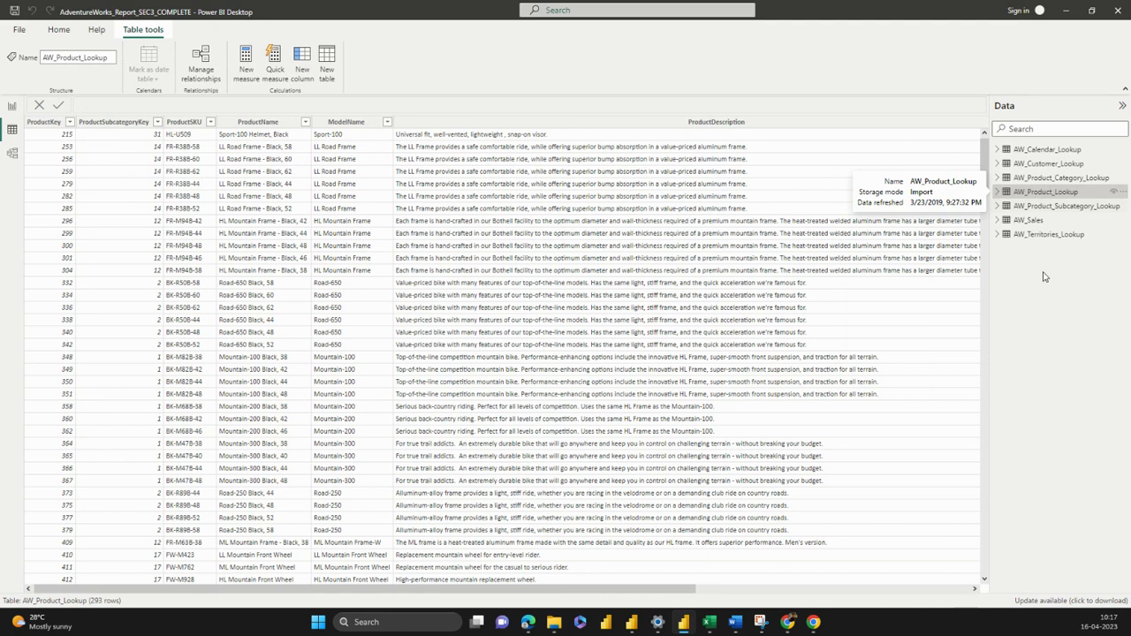
Step: Add a table visual to the report's Page 1 and fill it with the Date field from AW_Calendar_Lookup
left_click(12, 153)
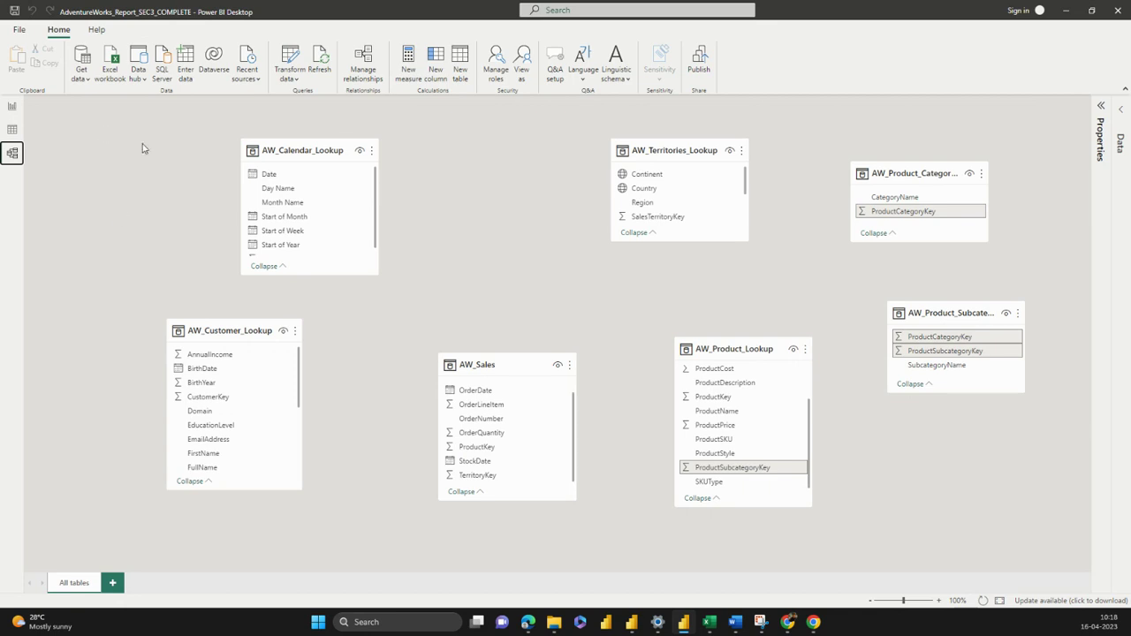
left_click(12, 107)
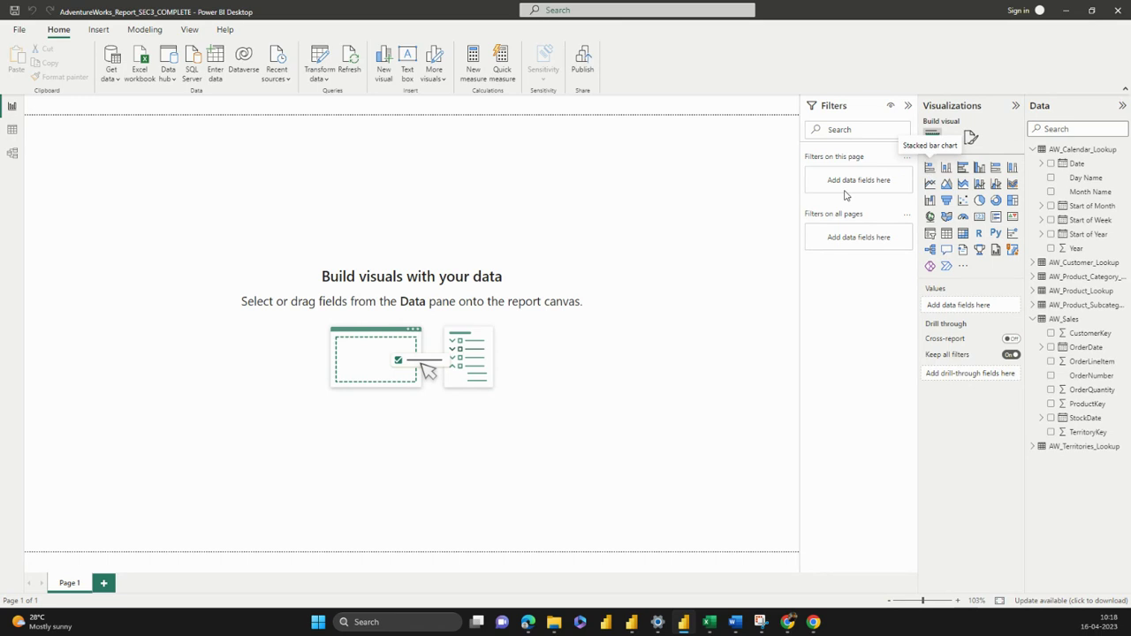
left_click(931, 168)
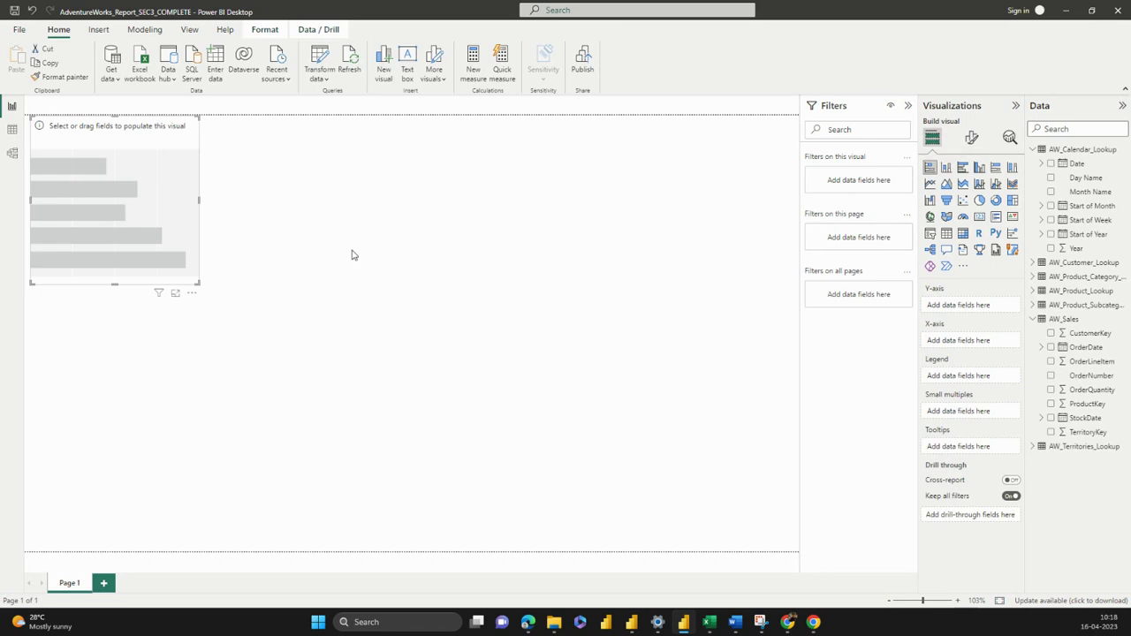
left_click(946, 233)
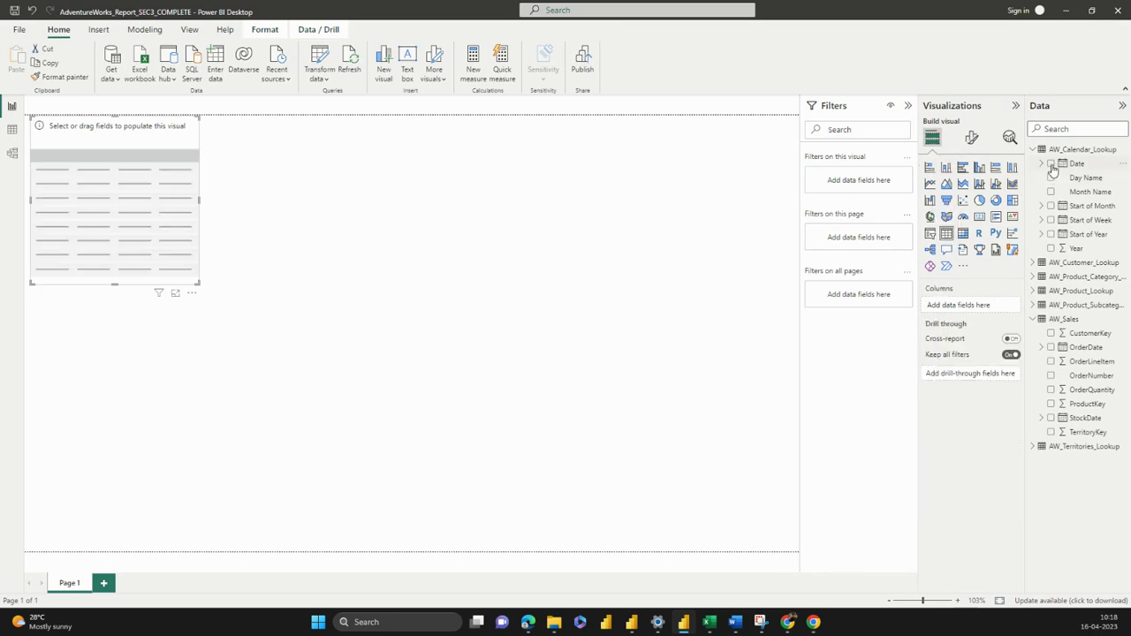
left_click(1051, 164)
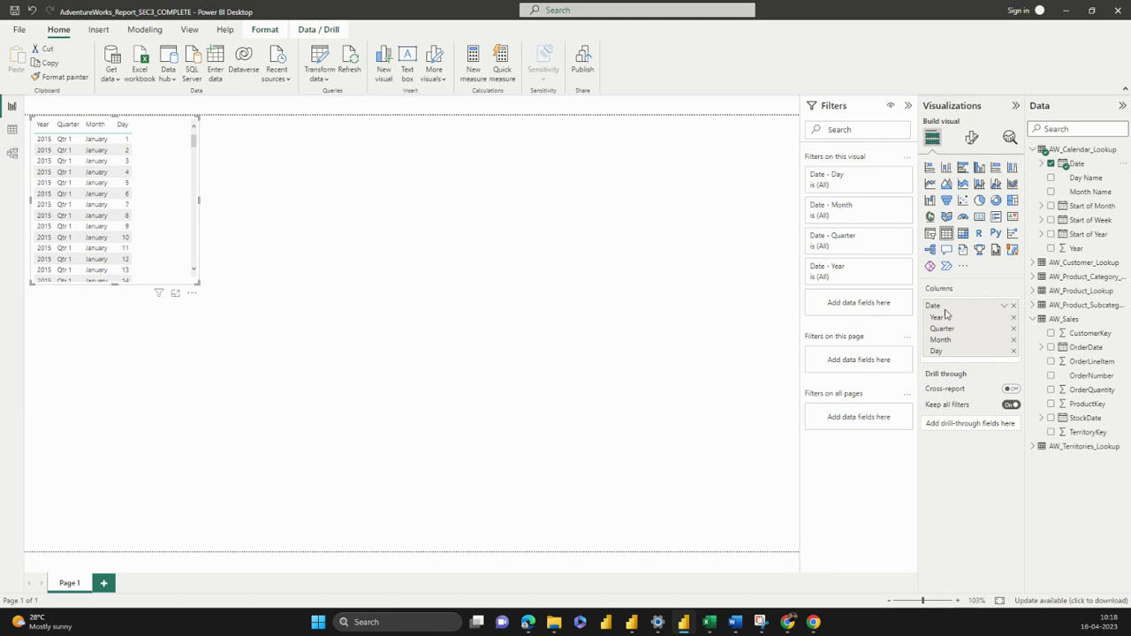
Step: Remove the Quarter and Day levels from the table visual's Date hierarchy and make the visual taller
left_click(1014, 327)
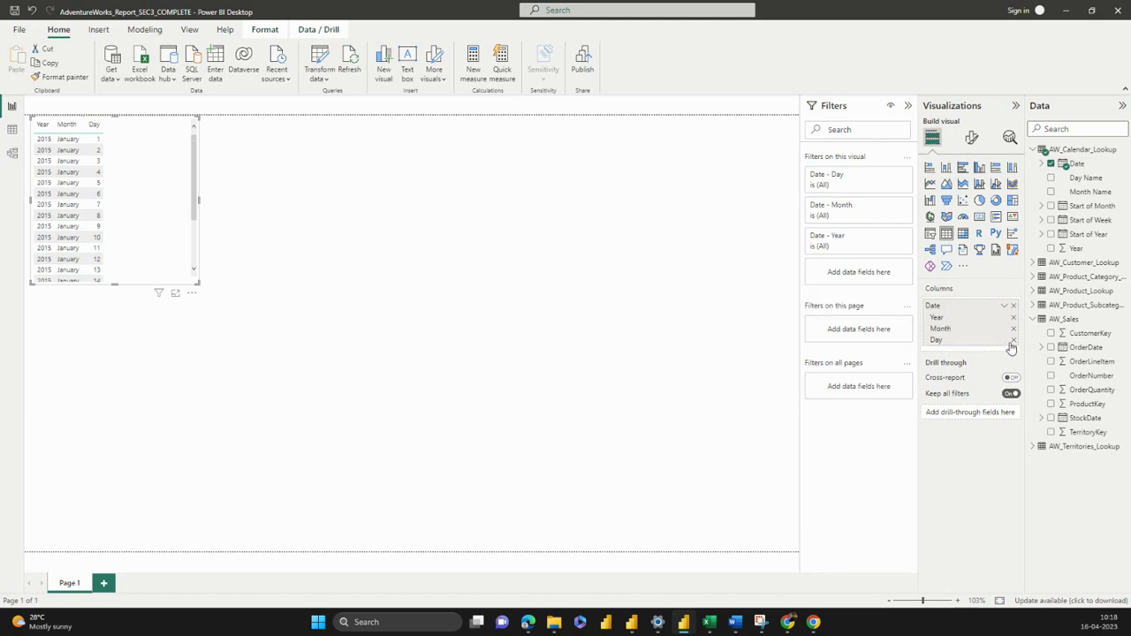
left_click(1013, 340)
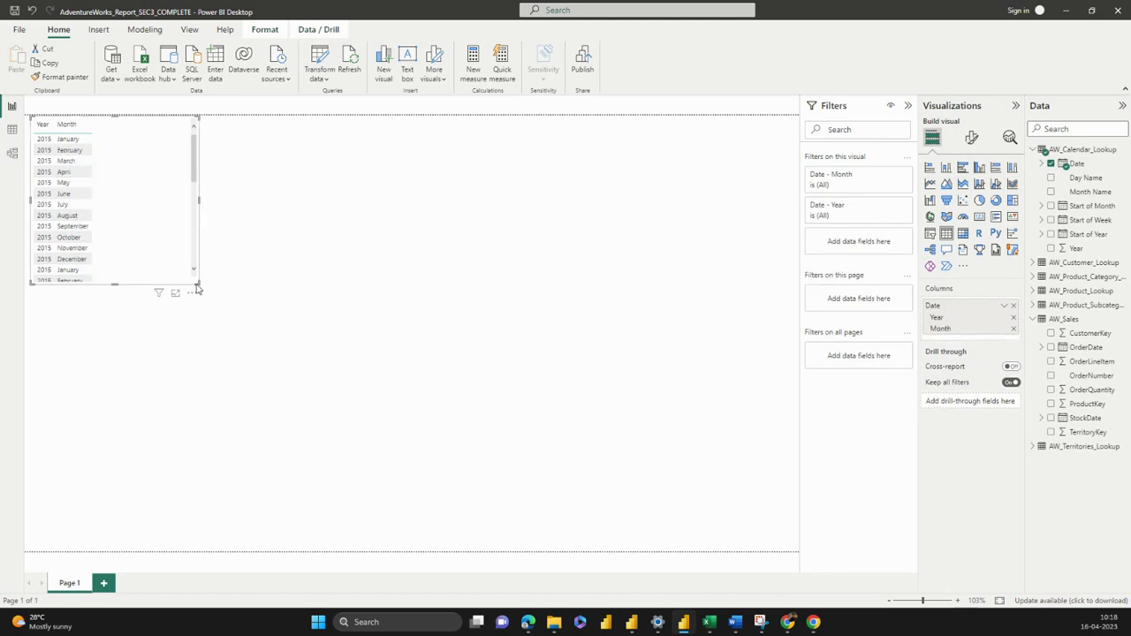
left_click_drag(197, 284, 189, 472)
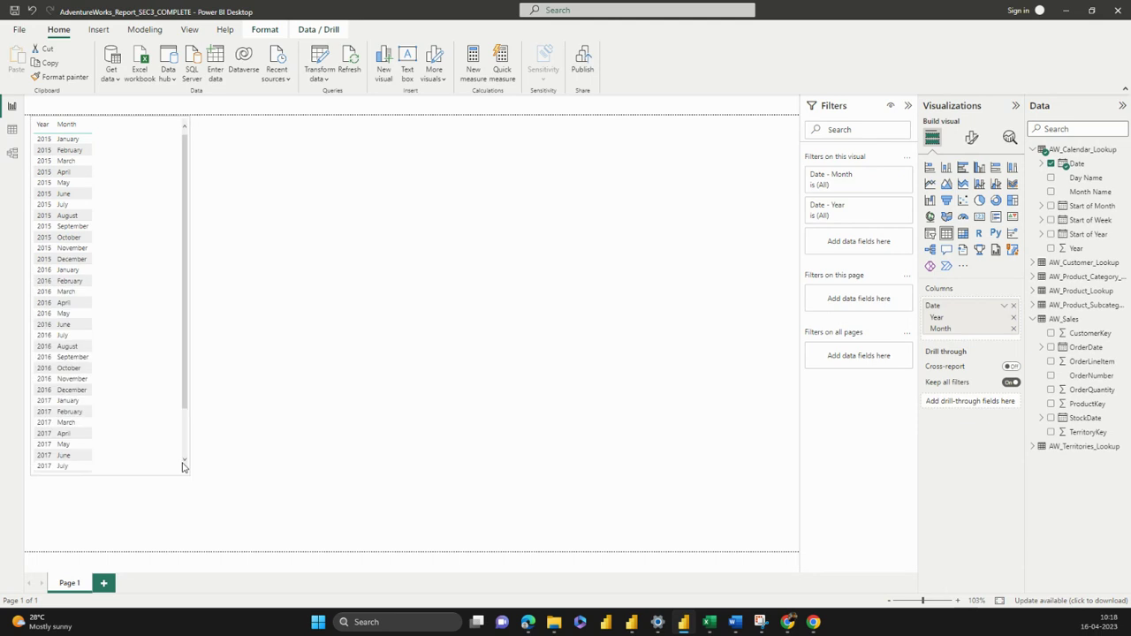
Step: Add OrderQuantity from AW_Sales to the table visual, move the visual away from the page edge, and examine it in focus mode
left_click(1032, 149)
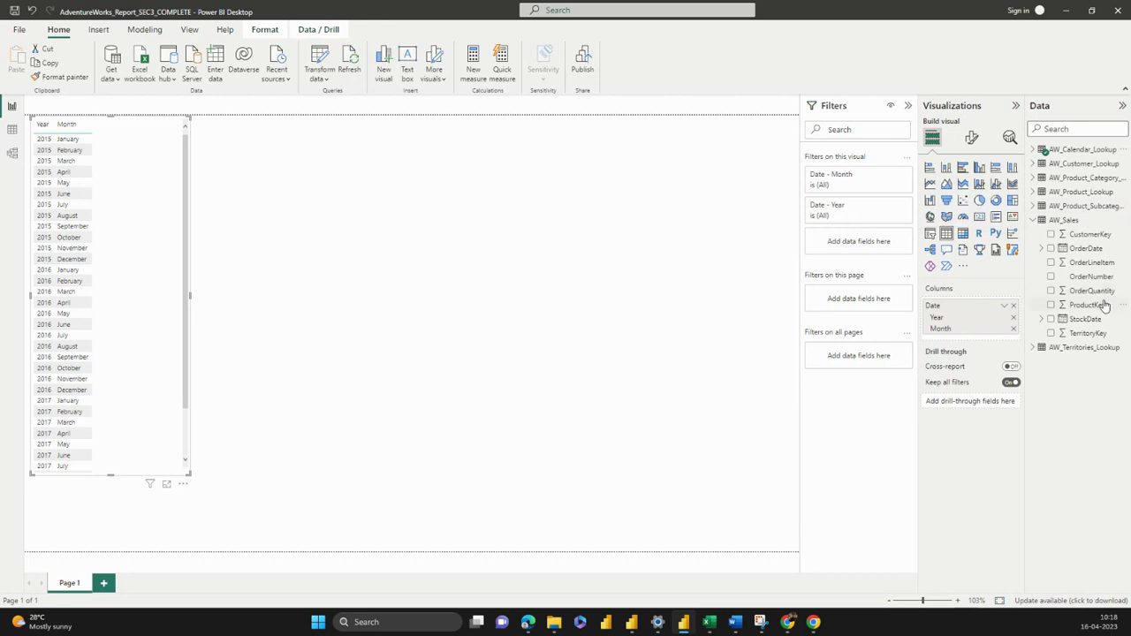
left_click_drag(1094, 297, 997, 343)
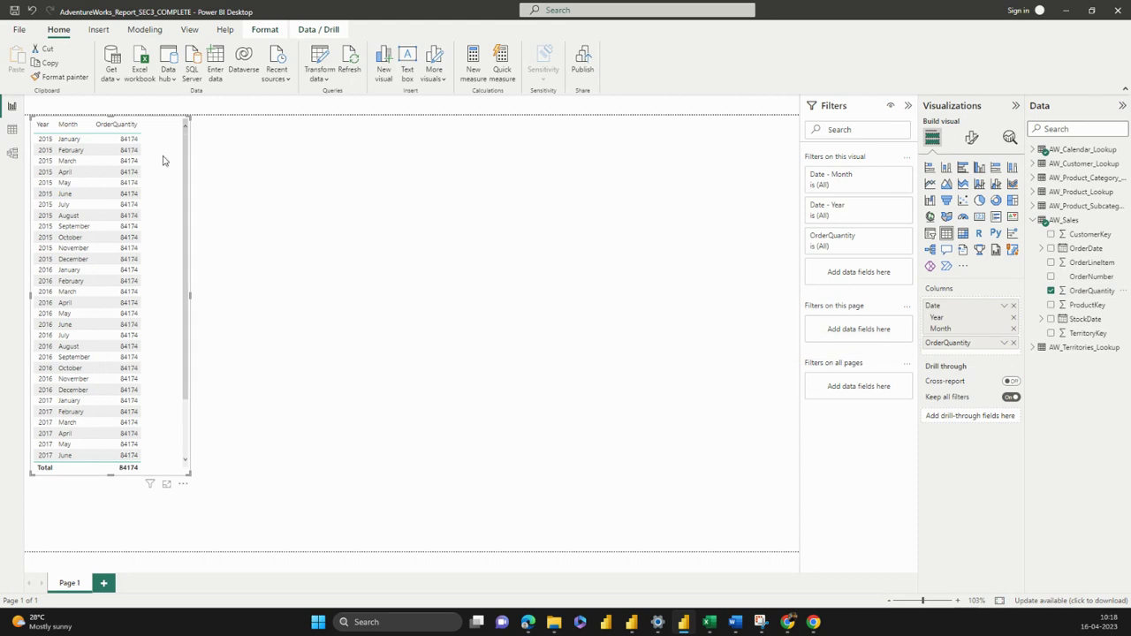
left_click_drag(186, 221, 308, 240)
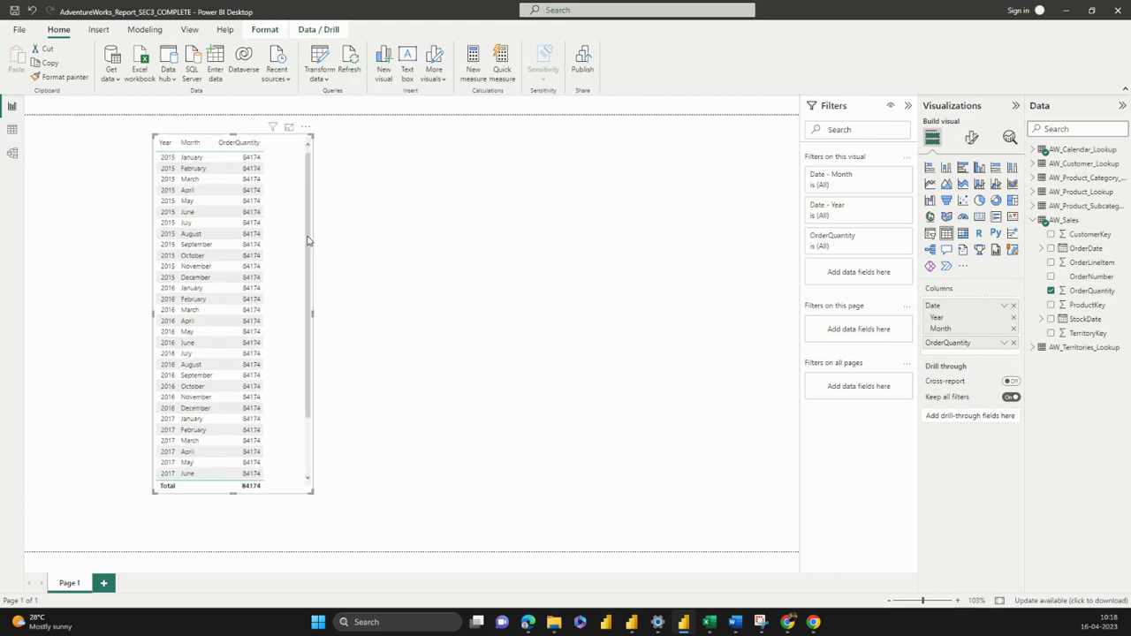
left_click(289, 128)
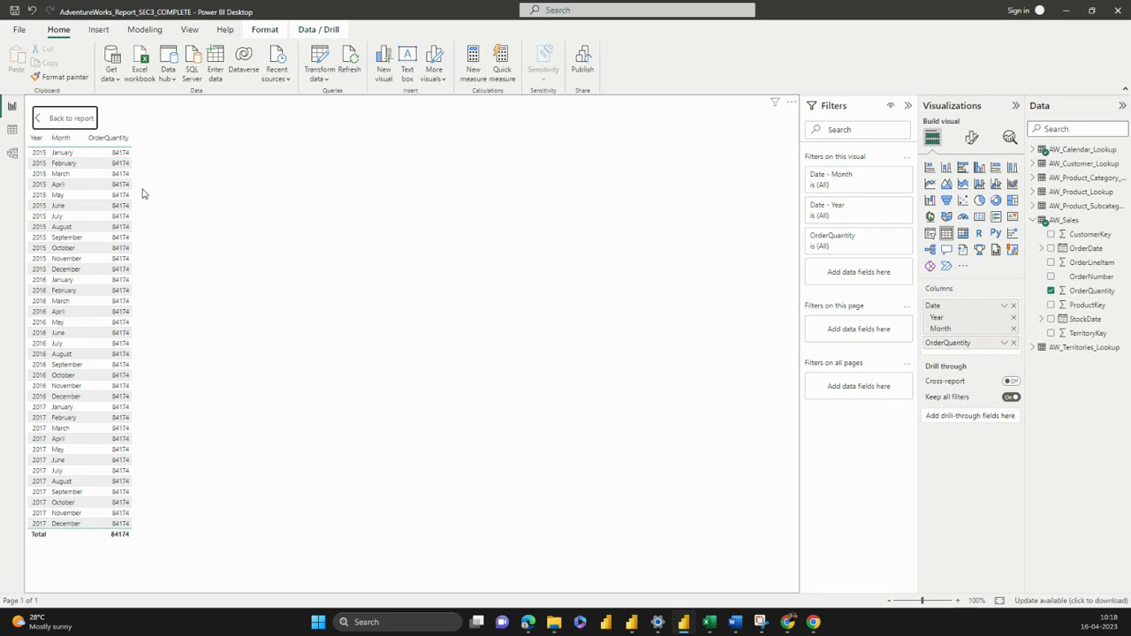
left_click(71, 121)
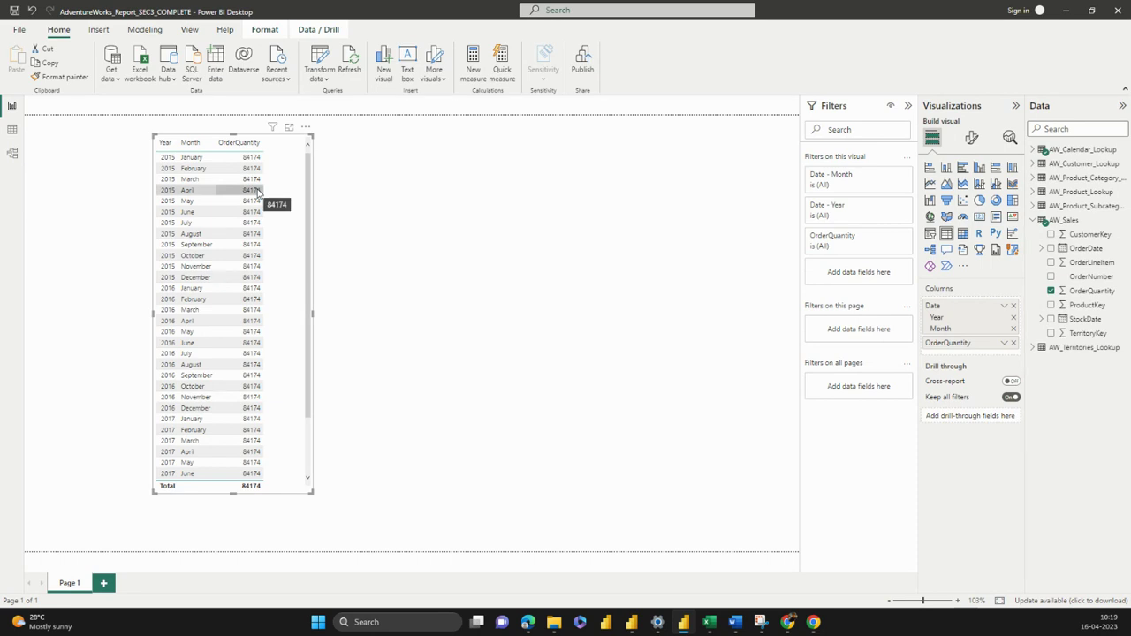
Step: Enlarge the AW_Calendar_Lookup card in the model diagram and relate OrderDate in AW_Sales to its Date column
left_click(12, 155)
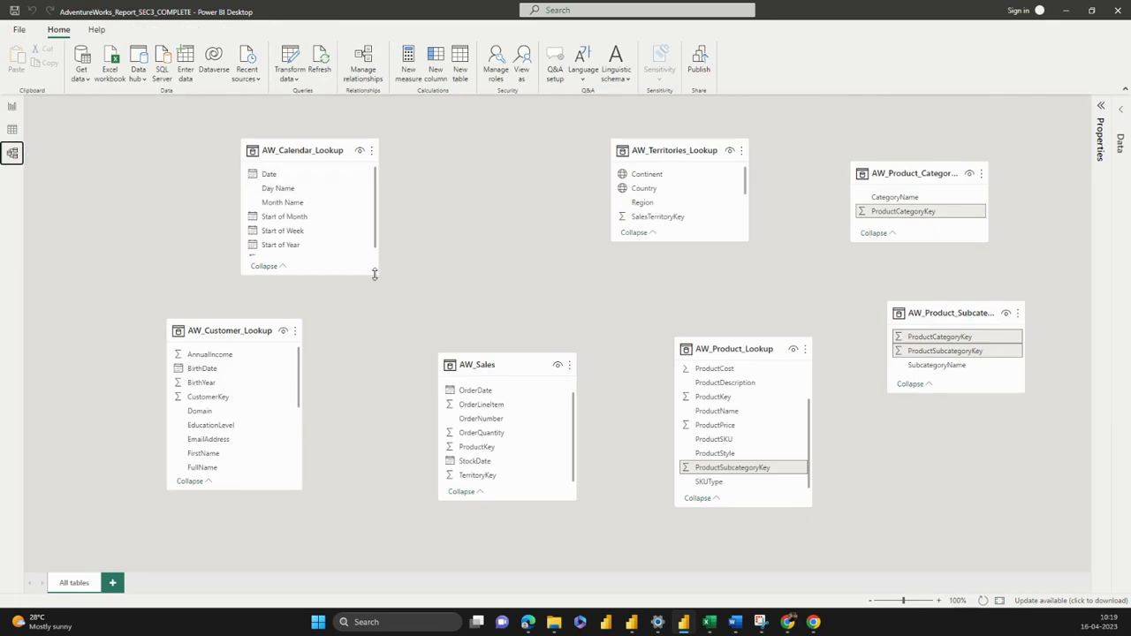
left_click_drag(378, 274, 397, 296)
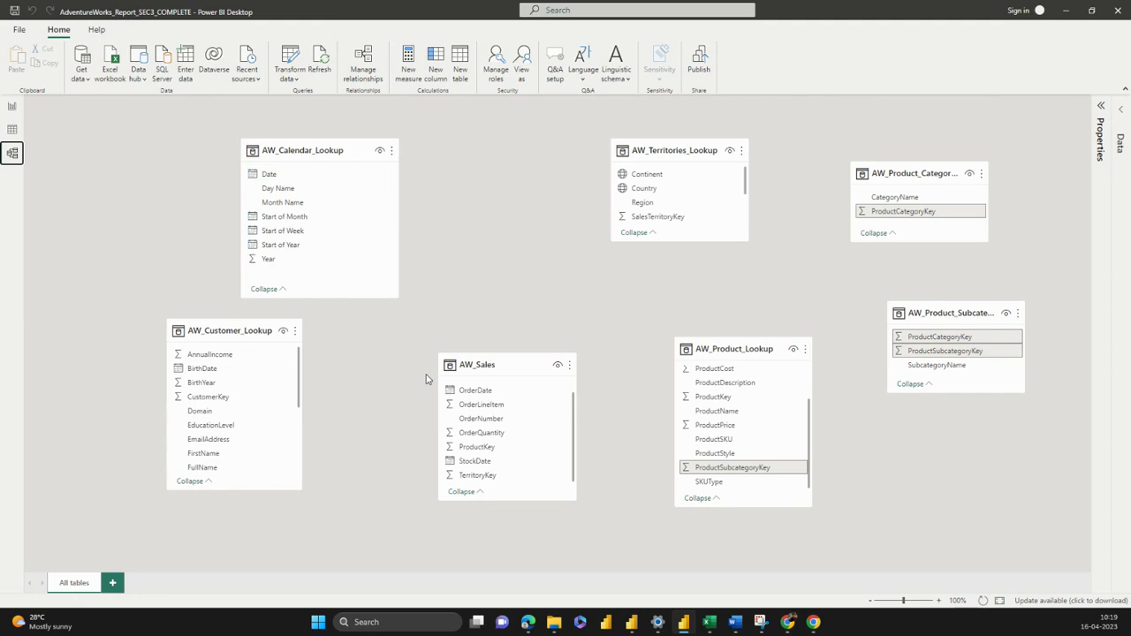
left_click_drag(467, 395, 292, 179)
Step: Move the AW_Calendar_Lookup and AW_Customer_Lookup cards farther from AW_Sales to space out the diagram
left_click(273, 147)
left_click_drag(243, 129, 188, 128)
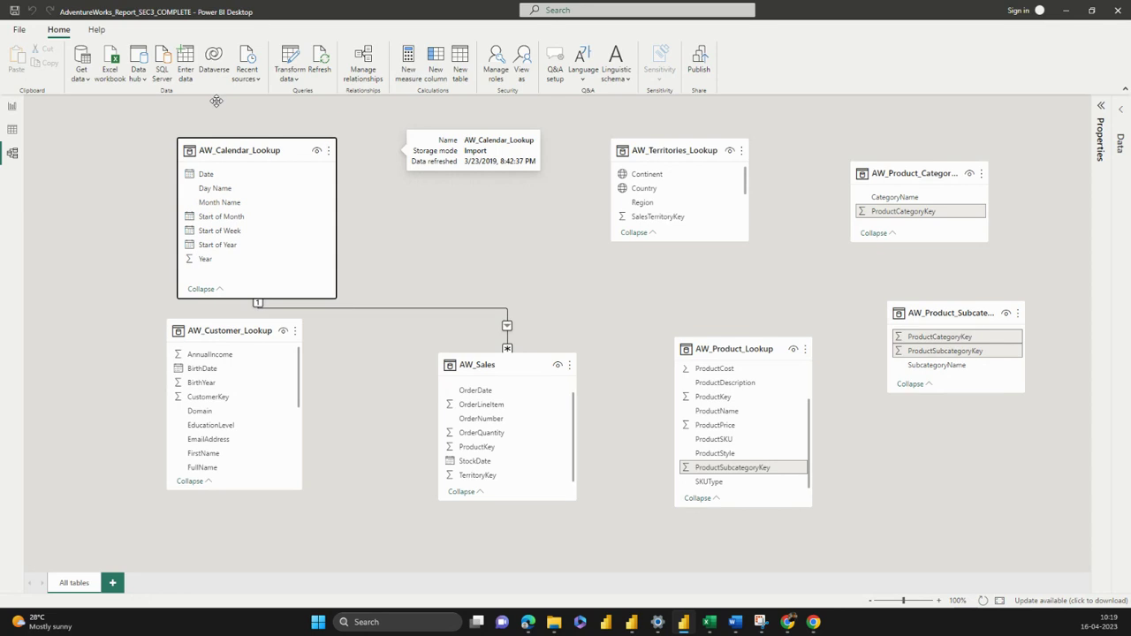
left_click_drag(213, 331, 163, 367)
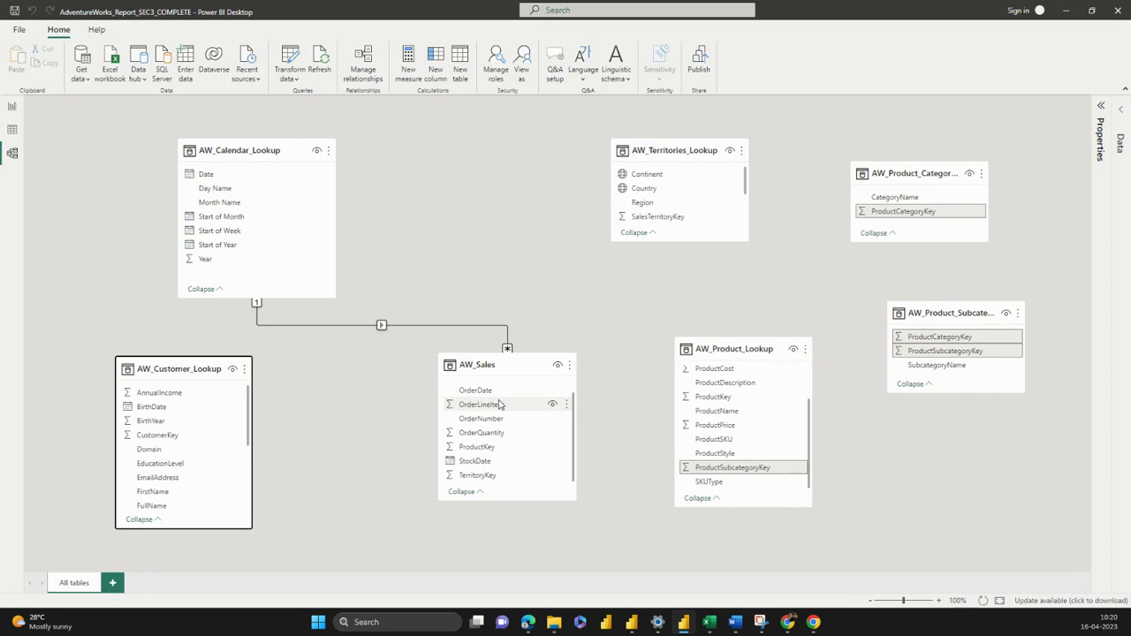
Step: Switch to the Book1 workbook in Excel, add a new worksheet, and enter the title "One to Many" in cell I8
left_click(708, 622)
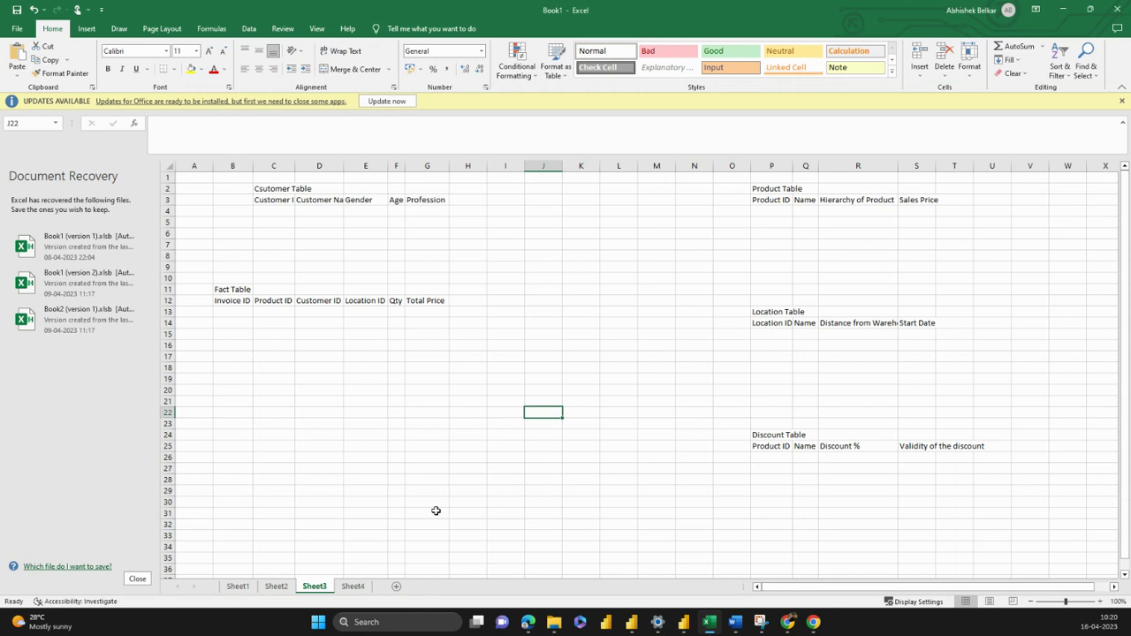
left_click(397, 586)
left_click(500, 254)
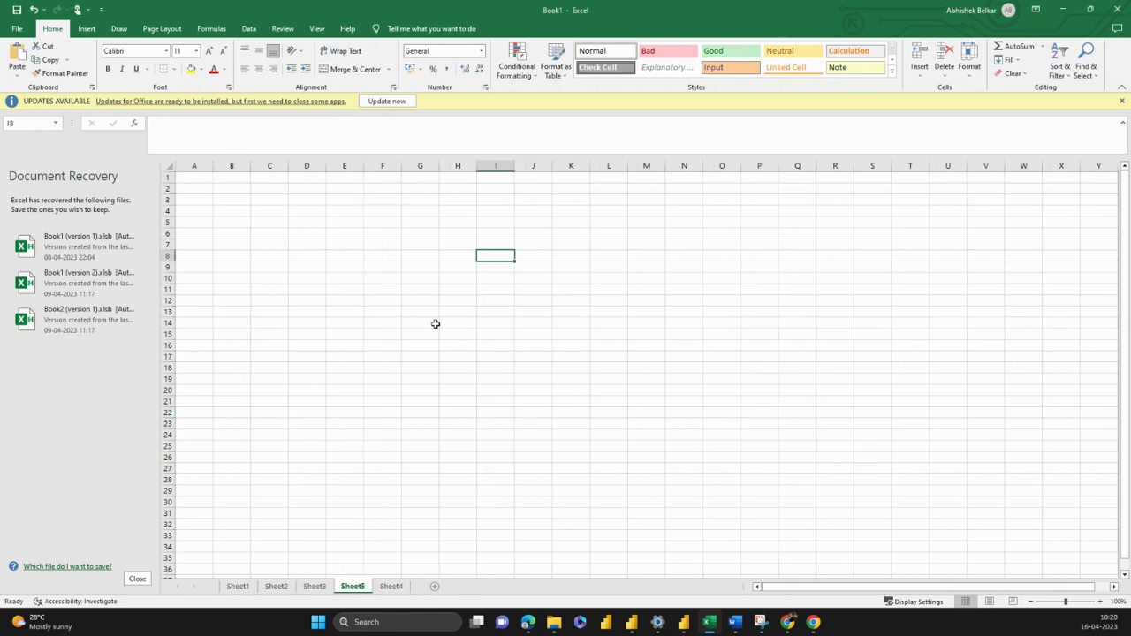
type("One gd")
key("BackSpace")
key("BackSpace")
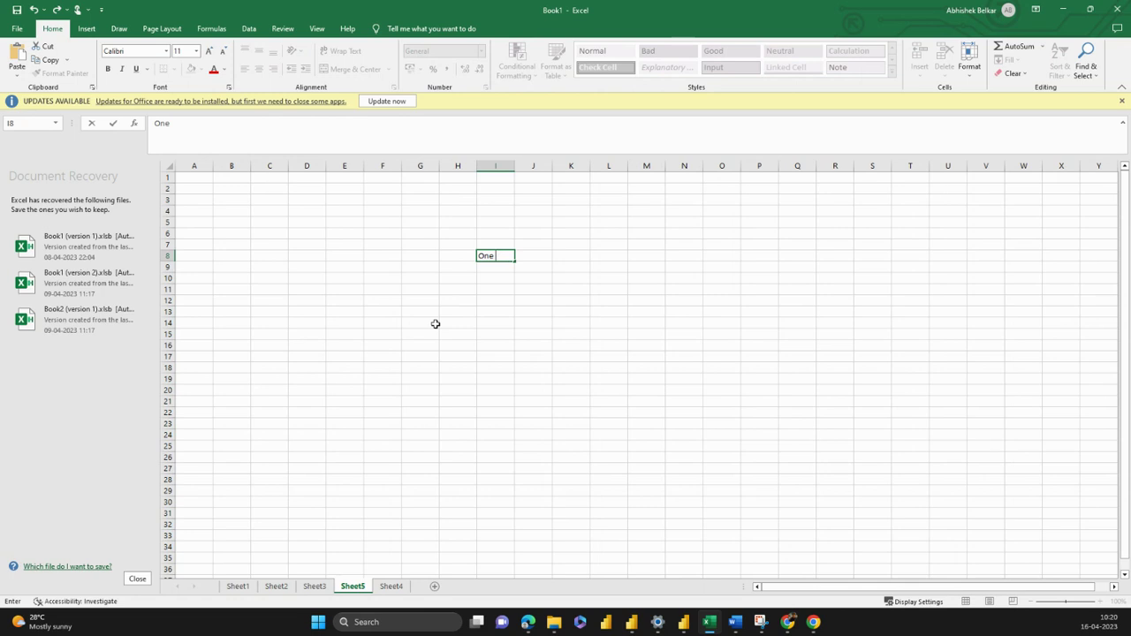
type("to Many")
key("Return")
Step: Enter the heading "Date Table" in cell E11
key("Return")
key("Return")
key("Left")
key("Left")
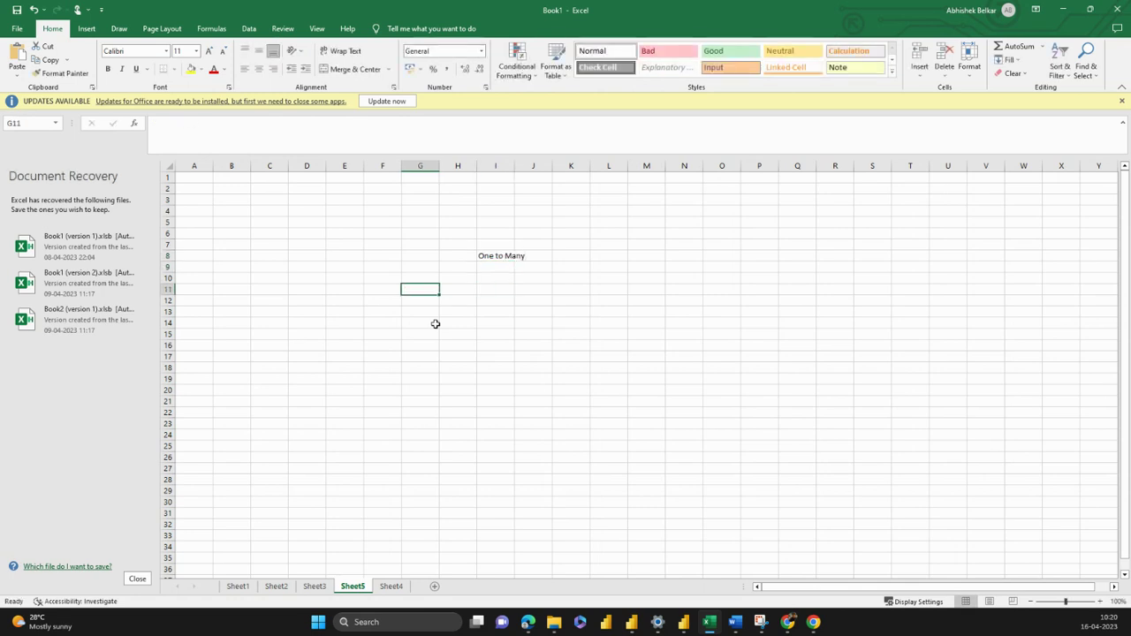
key("Left")
key("Left")
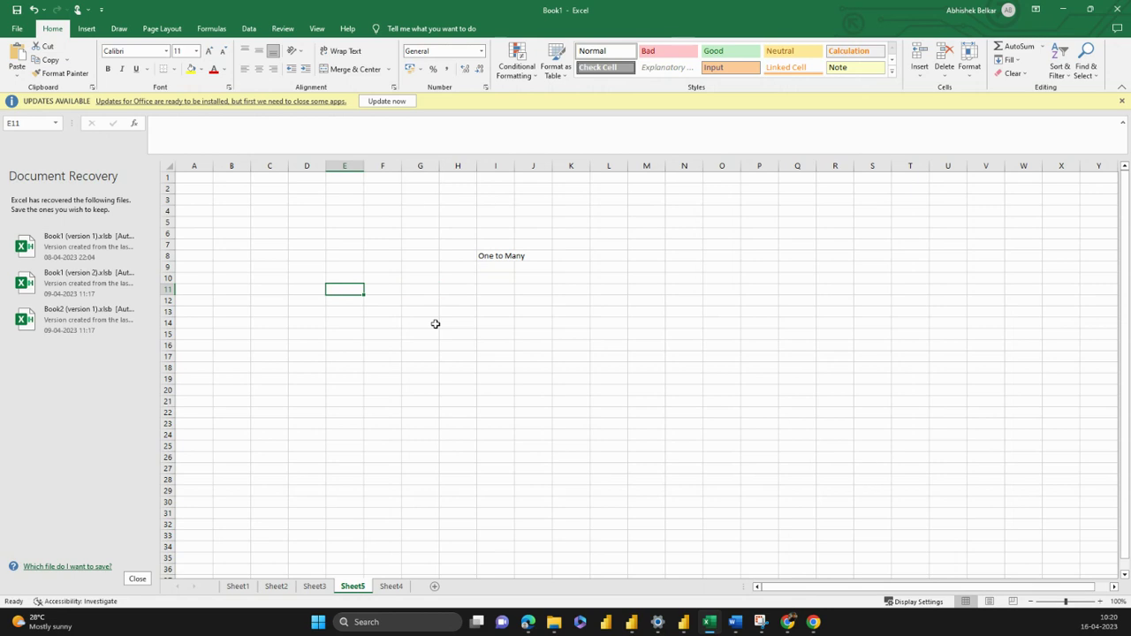
type("Date ")
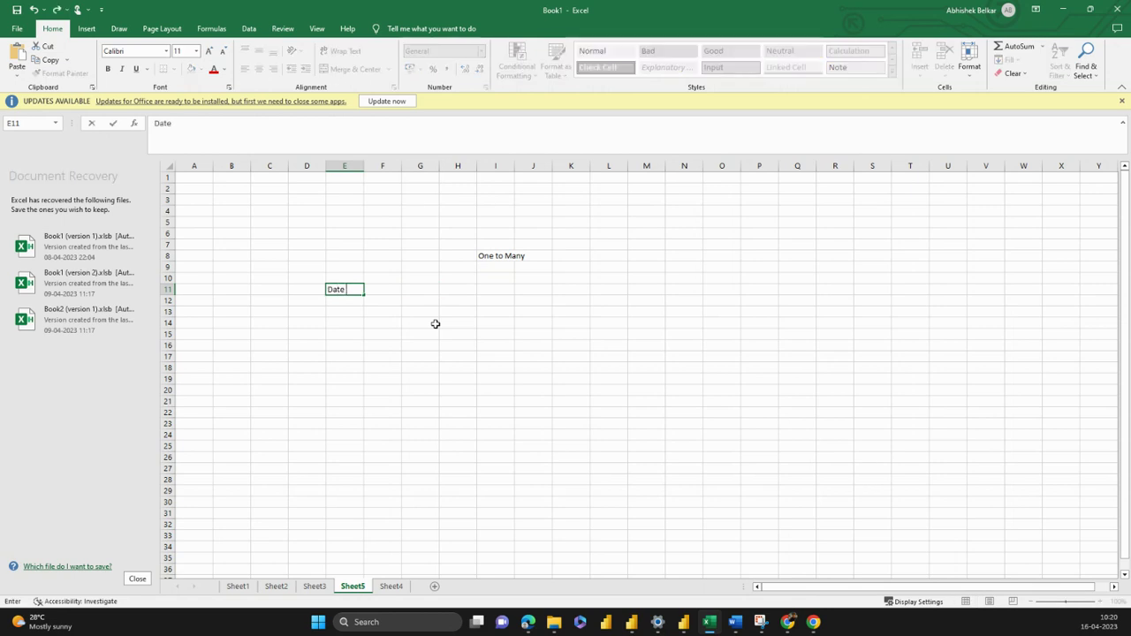
type("Tab")
key("BackSpace")
key("BackSpace")
type("Table")
key("Return")
Step: Enter the heading "Orders Table" in cell K11
key("Right")
key("Right")
key("Right")
key("Right")
key("Right")
key("Right")
key("Up")
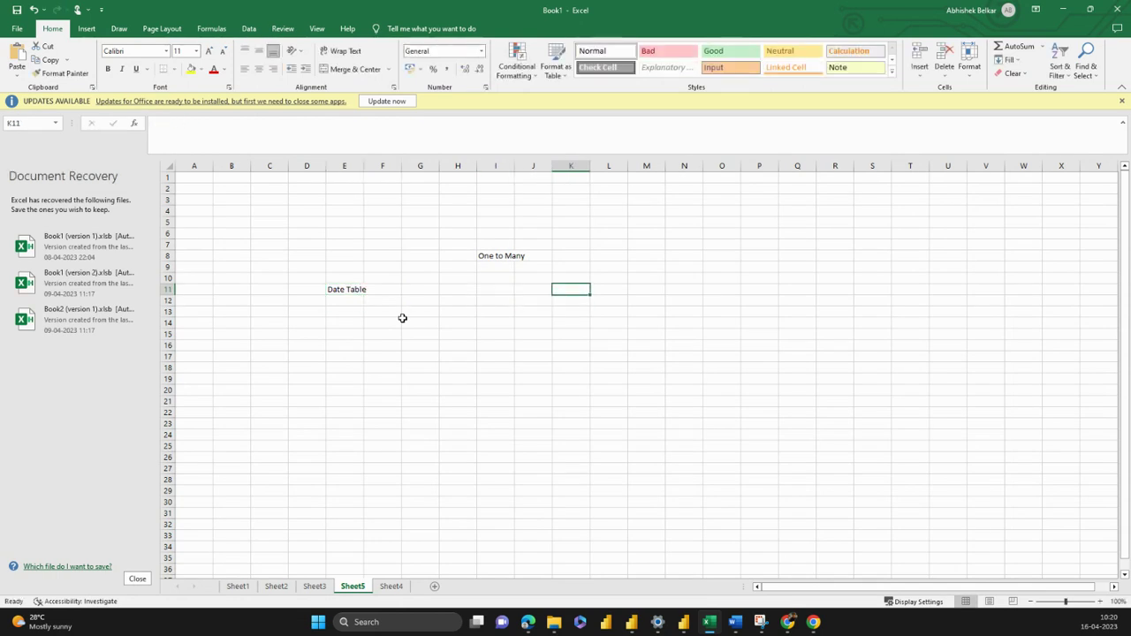
type("Orders")
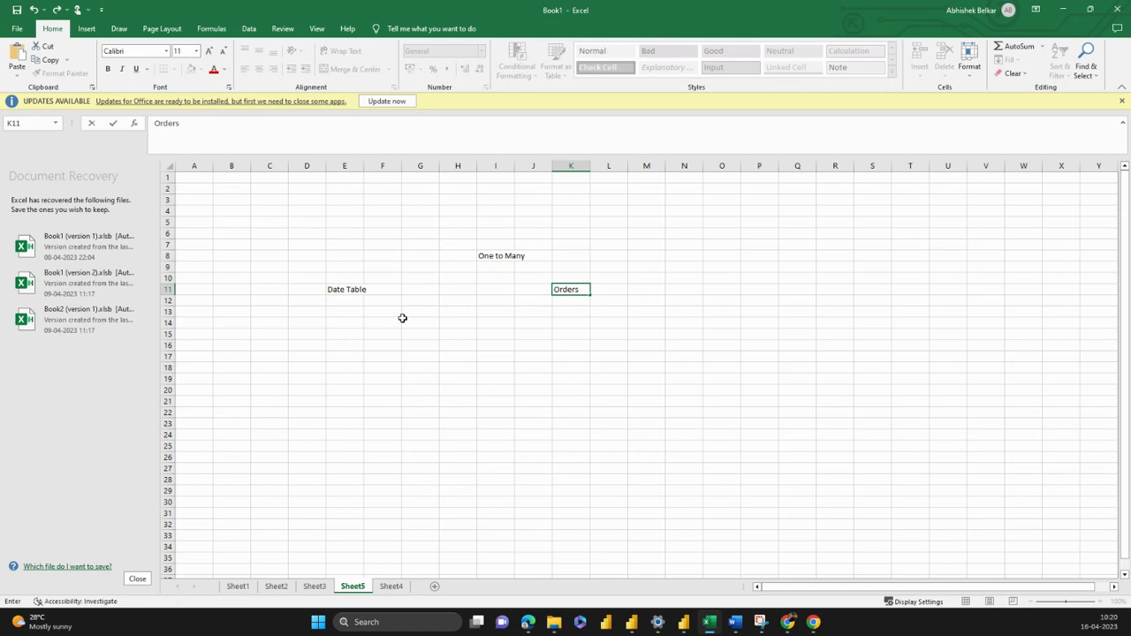
type(" Tabe")
type("e")
key("Return")
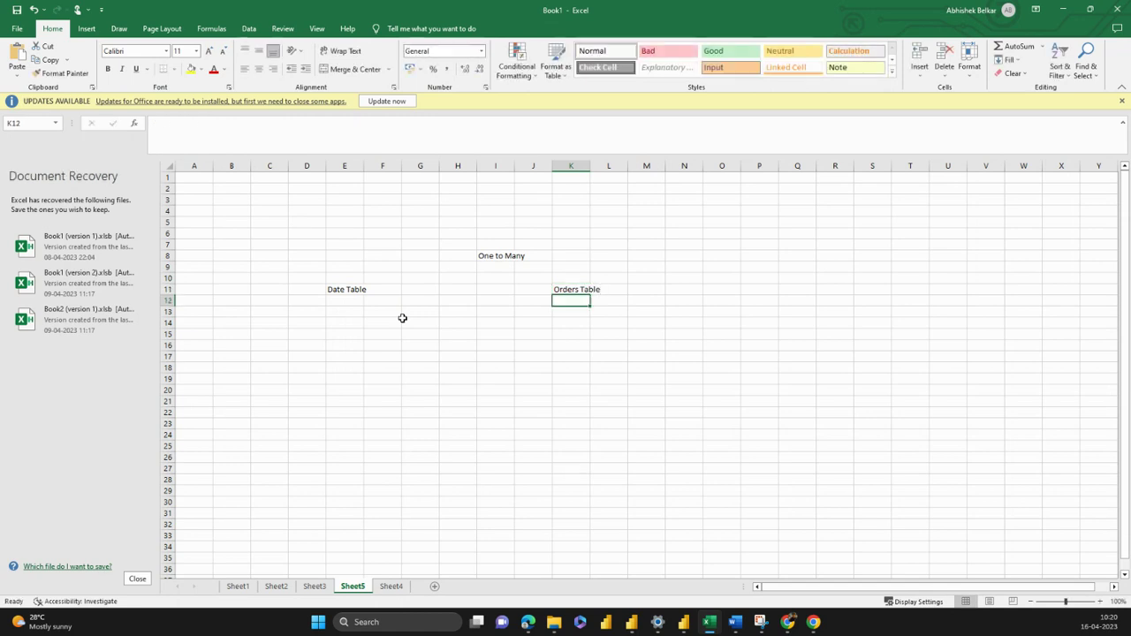
Step: Label the orders table as "Transactions" in cell K10
key("Up")
key("Up")
type("Transa")
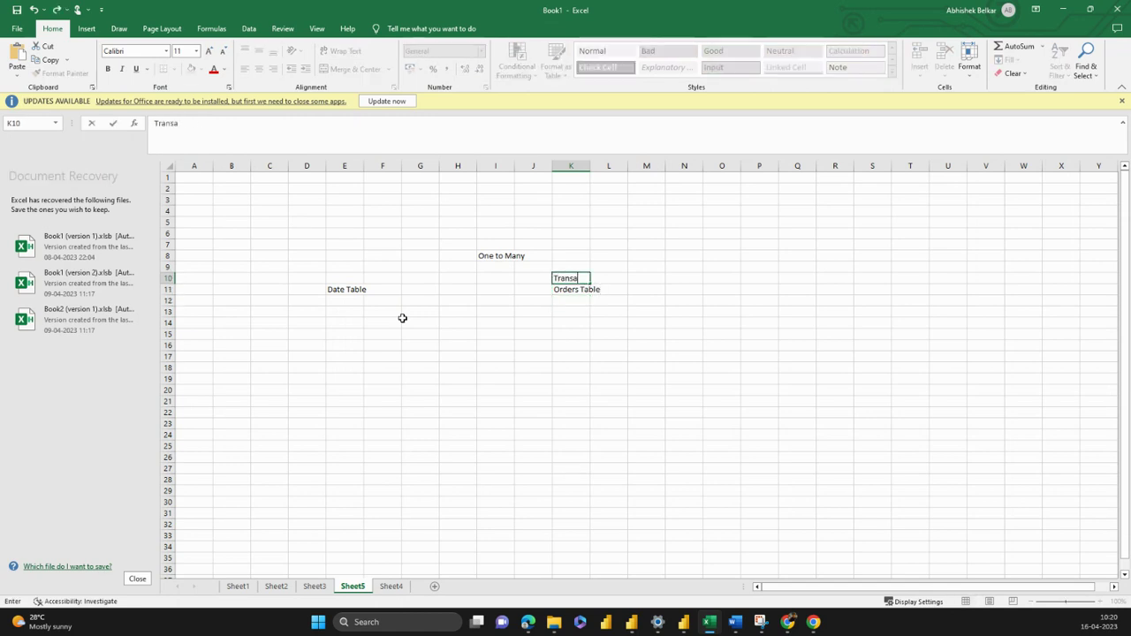
type("ctions")
key("Return")
Step: Label the date table as "Lookup Table" in cell E10
key("Down")
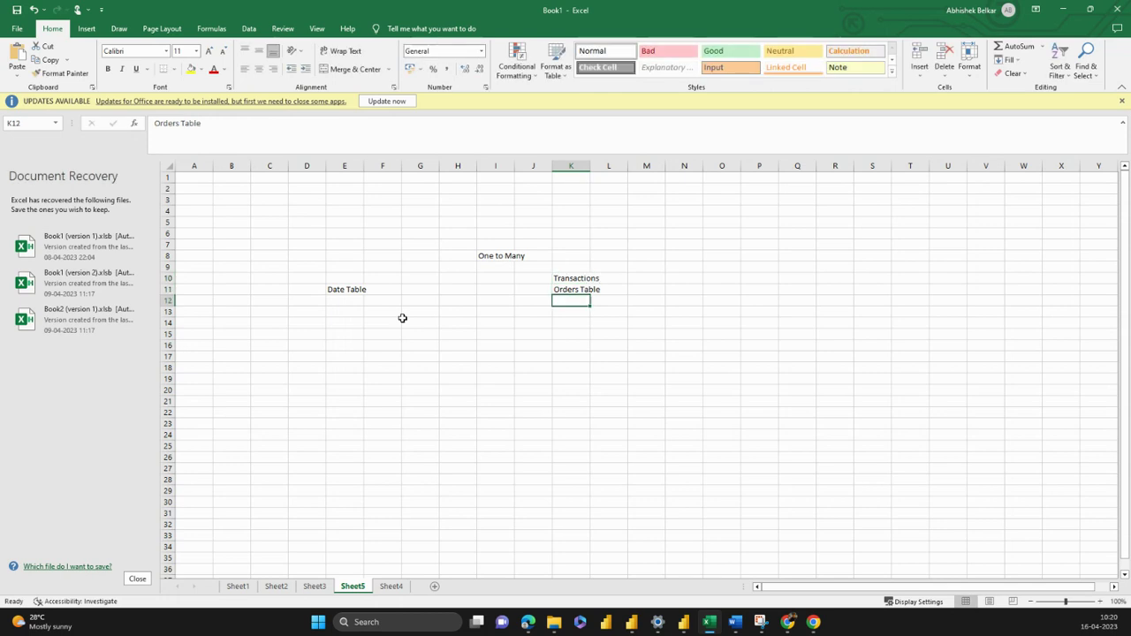
key("Left")
key("Left")
key("Left")
key("Left")
key("Left")
key("Left")
key("Up")
key("Up")
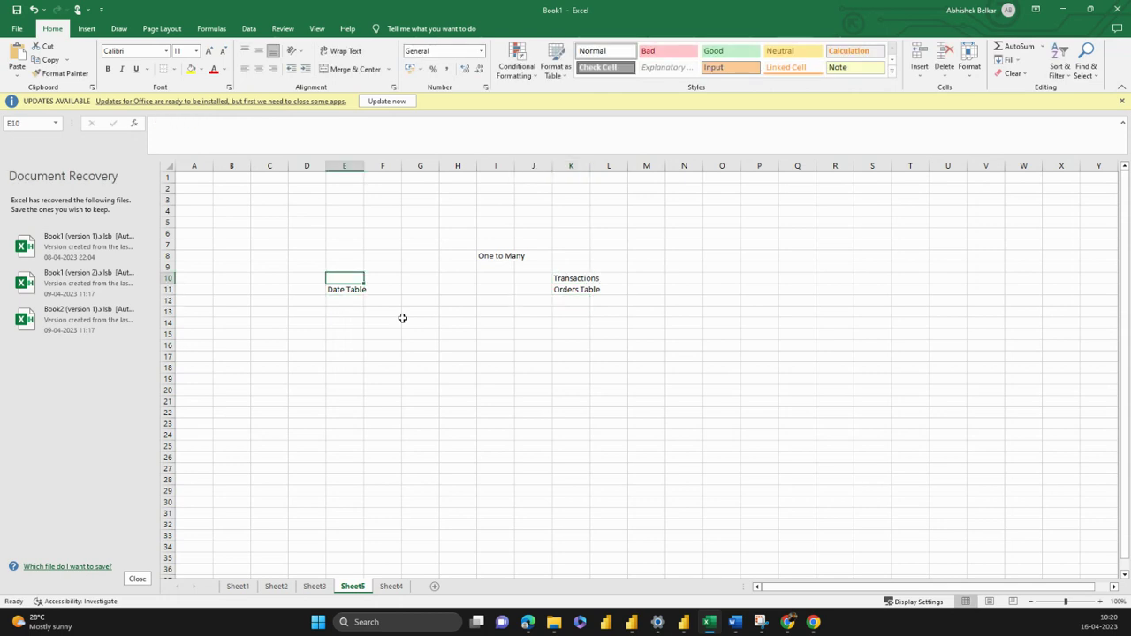
type("Lookiu")
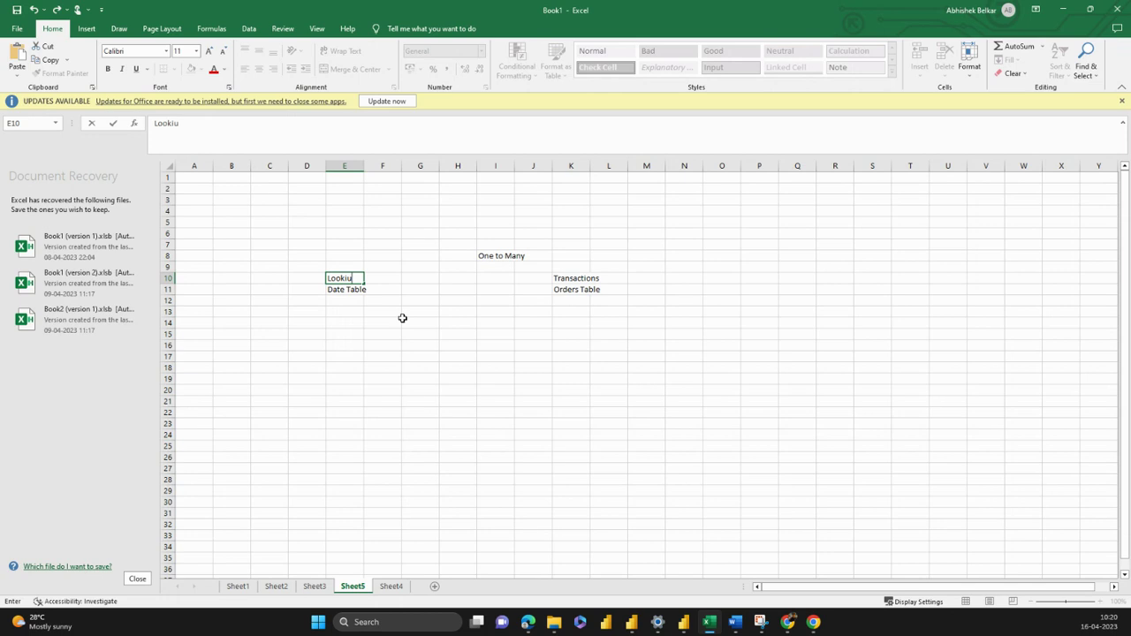
key("BackSpace")
key("BackSpace")
type("up Table")
key("Return")
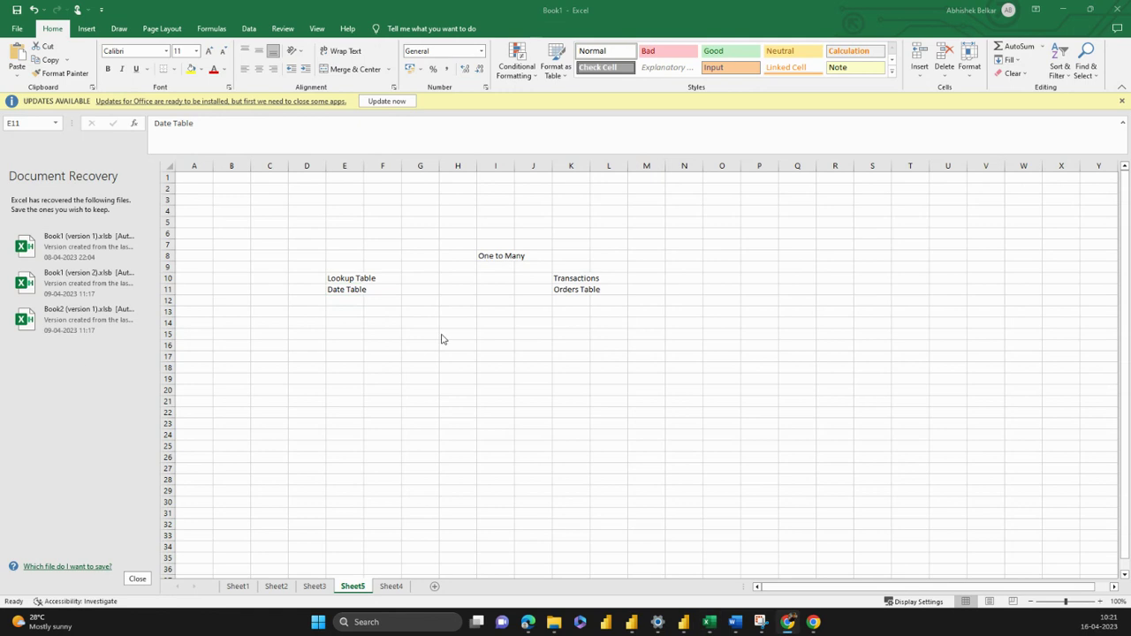
Step: Insert the current date, 16-04-2023, in cell E12 under the Date Table heading
left_click(334, 300)
left_click(335, 301)
key("ctrl+semicolon")
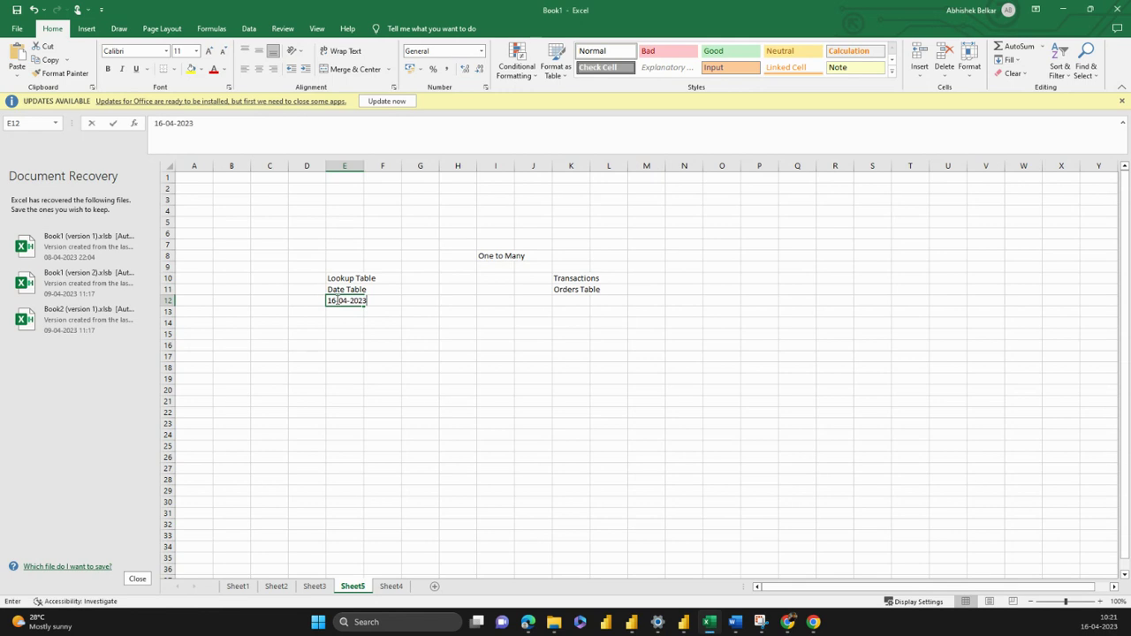
key("Tab")
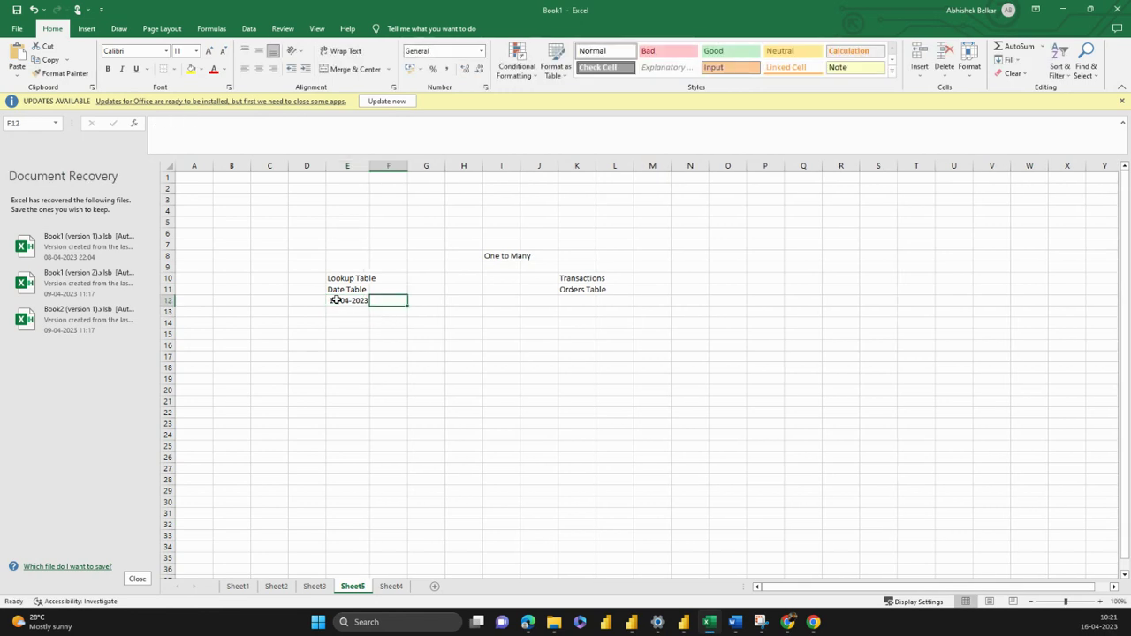
Step: Add the column headings "Year" in F11 and "Month" in G11 beside Date Table
key("Up")
type("Year")
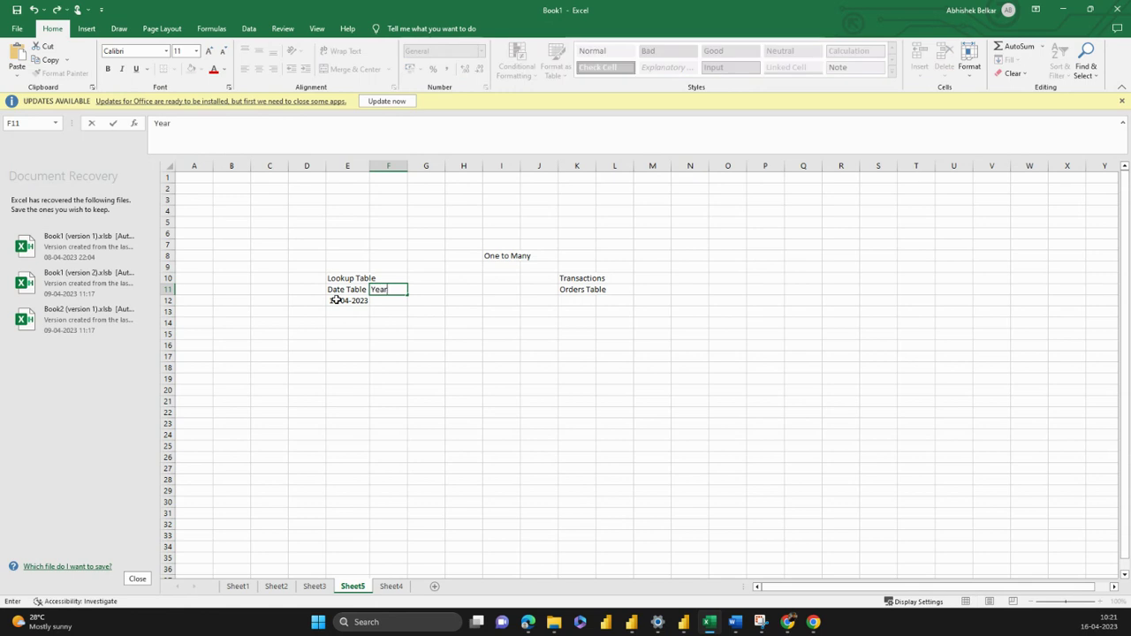
key("Tab")
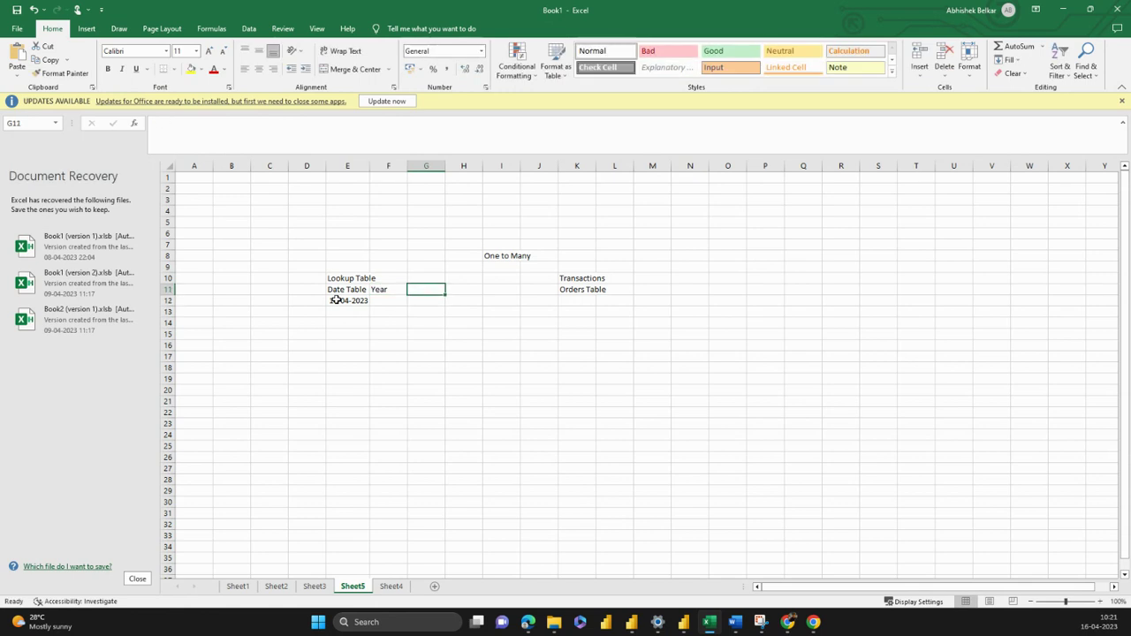
type("Month")
key("Return")
Step: Copy the date from E12 into cell K12 under the Orders Table heading
left_click(336, 300)
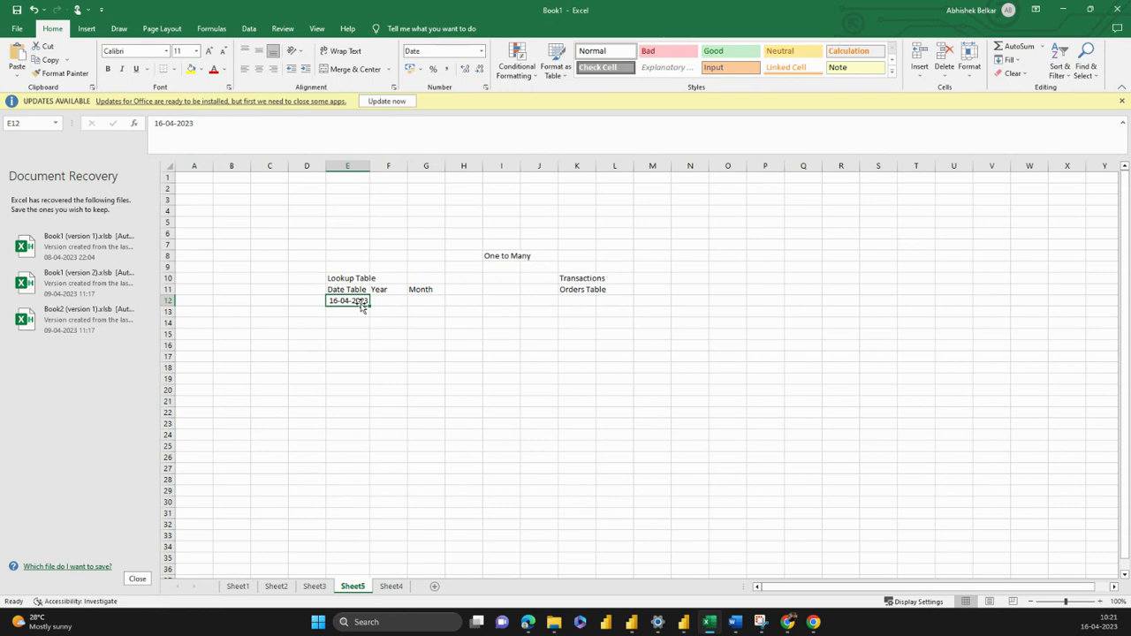
left_click(575, 300)
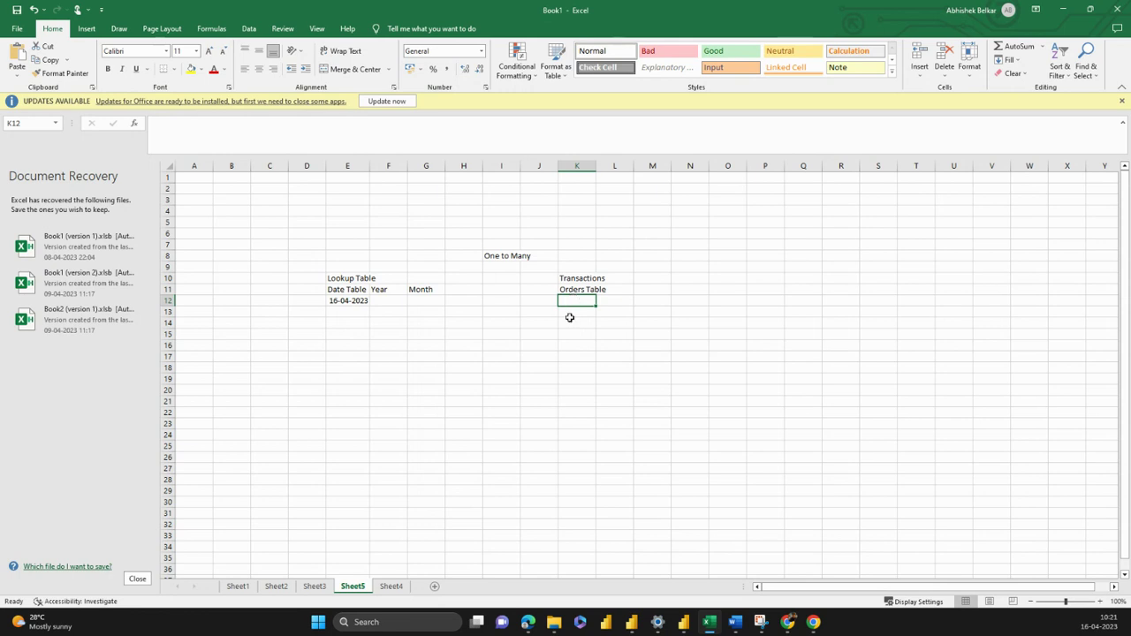
left_click(358, 301)
key("ctrl+c")
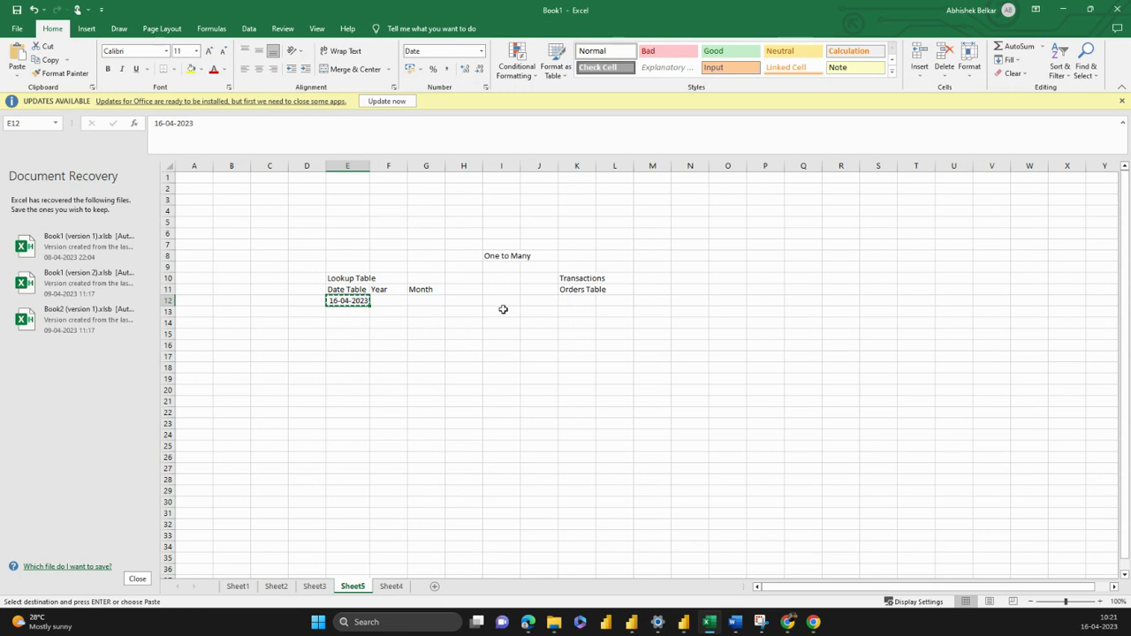
left_click(588, 299)
key("ctrl+v")
Step: Fill the copied date 16-04-2023 into cells K12 through K20 under the Orders Table heading
key("Down")
key("Down")
key("Down")
key("Down")
key("Down")
key("Down")
key("Down")
key("Down")
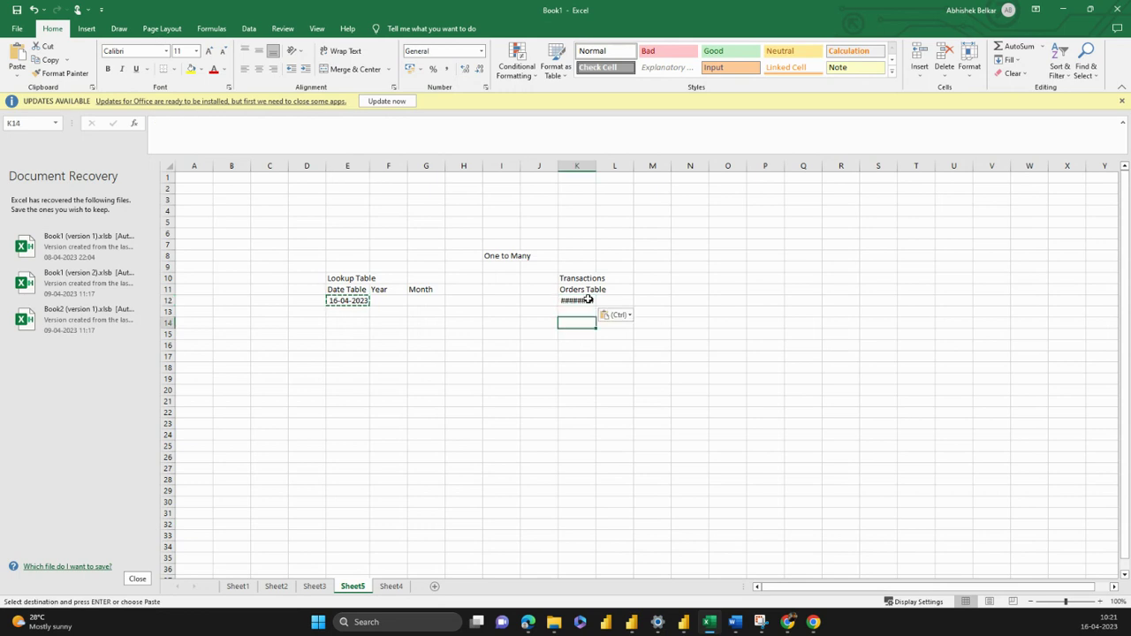
key("shift+Up")
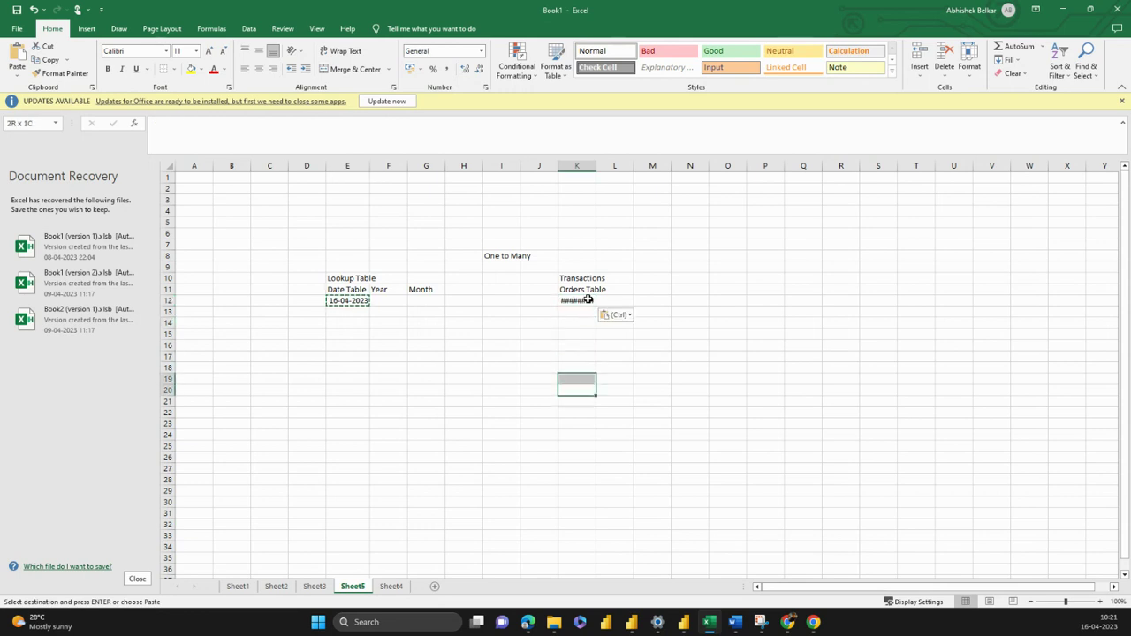
key("shift+Up")
key("shift+Up")
key("shift+Up")
key("shift+Up")
key("shift+Up")
key("shift+Up")
key("shift+Up")
key("Return")
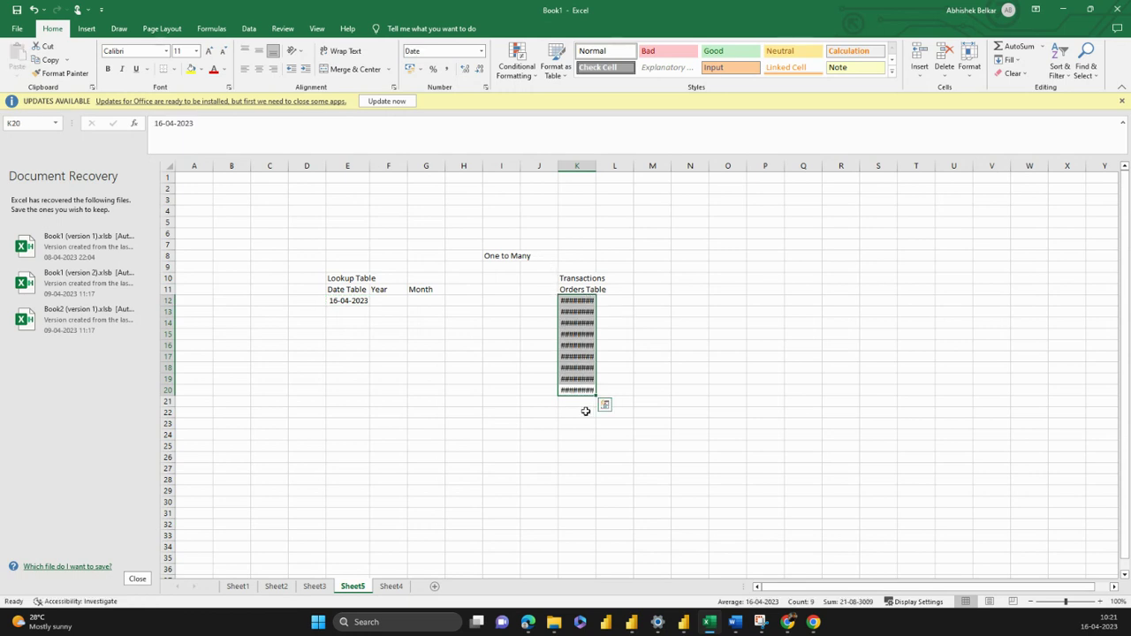
Step: AutoFit the width of column K to its dates
key("alt+h")
key("o")
key("i")
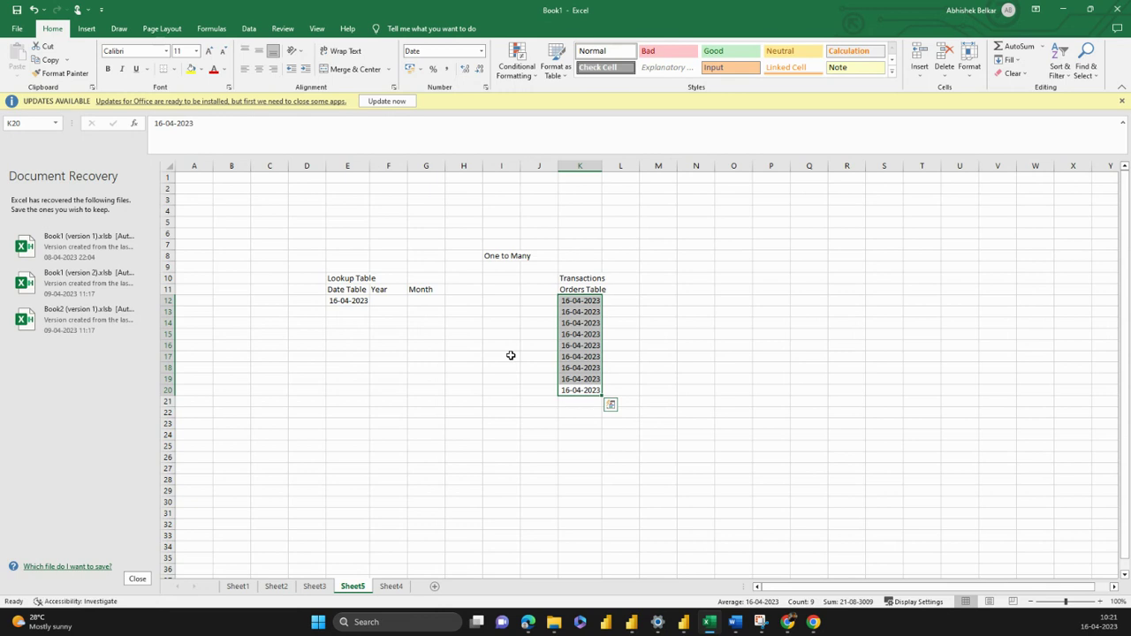
Step: Compare the single date in E12 of the Date Table with the repeated dates in K12:K20 of the Orders Table
left_click(358, 312)
left_click(586, 291)
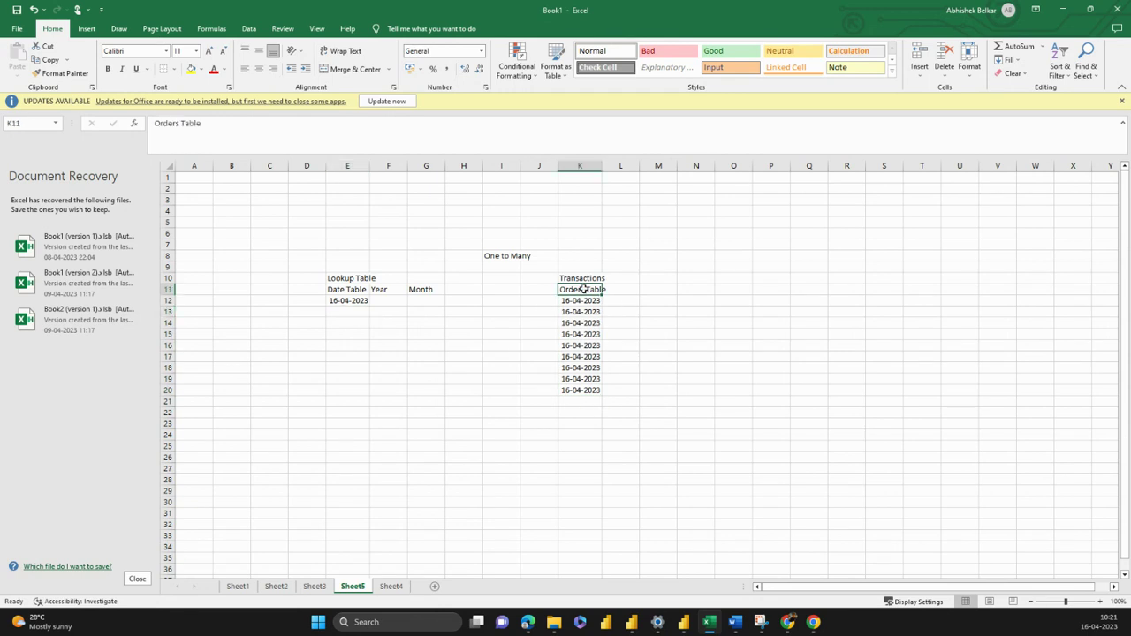
left_click(356, 290)
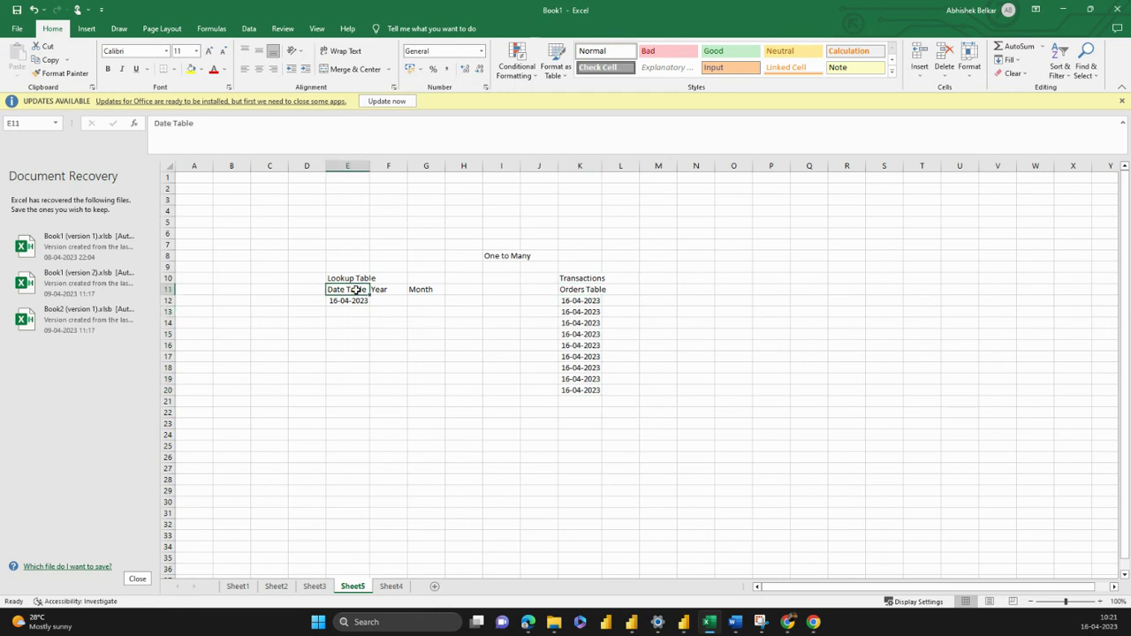
left_click(572, 290)
left_click_drag(576, 302, 579, 391)
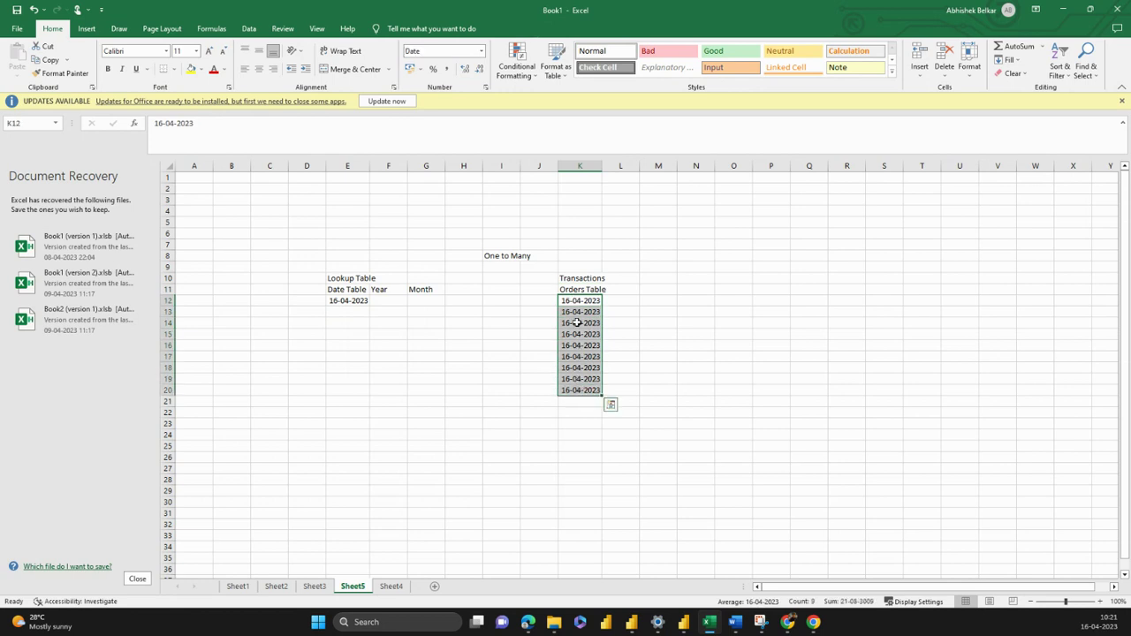
left_click(579, 324)
left_click(578, 301)
left_click_drag(580, 301, 580, 335)
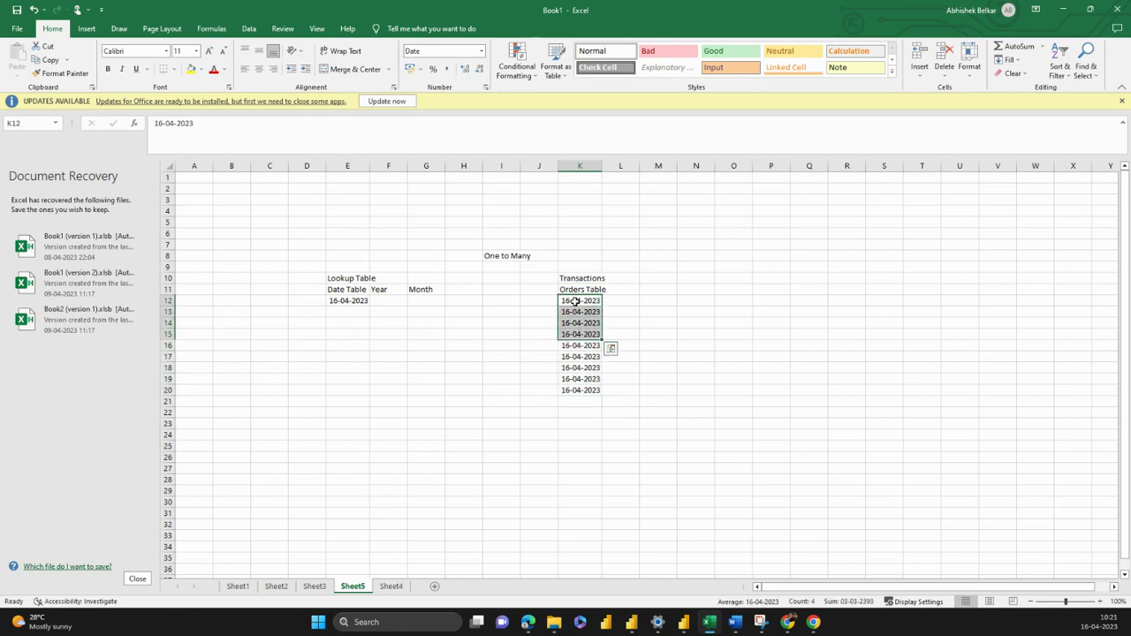
left_click(361, 303)
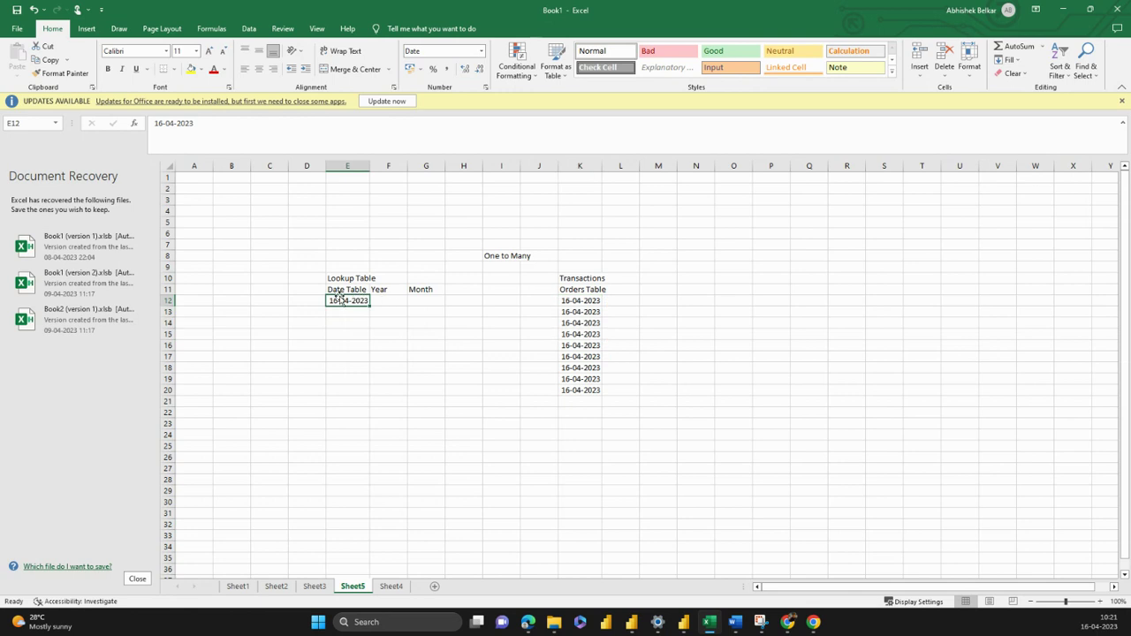
left_click_drag(574, 301, 574, 389)
left_click(356, 301)
Step: Switch to Power BI Desktop and review the columns, cardinality and cross filter direction of the AW_Calendar_Lookup to AW_Sales relationship
mouse_move(631, 622)
left_click(684, 622)
left_click(411, 249)
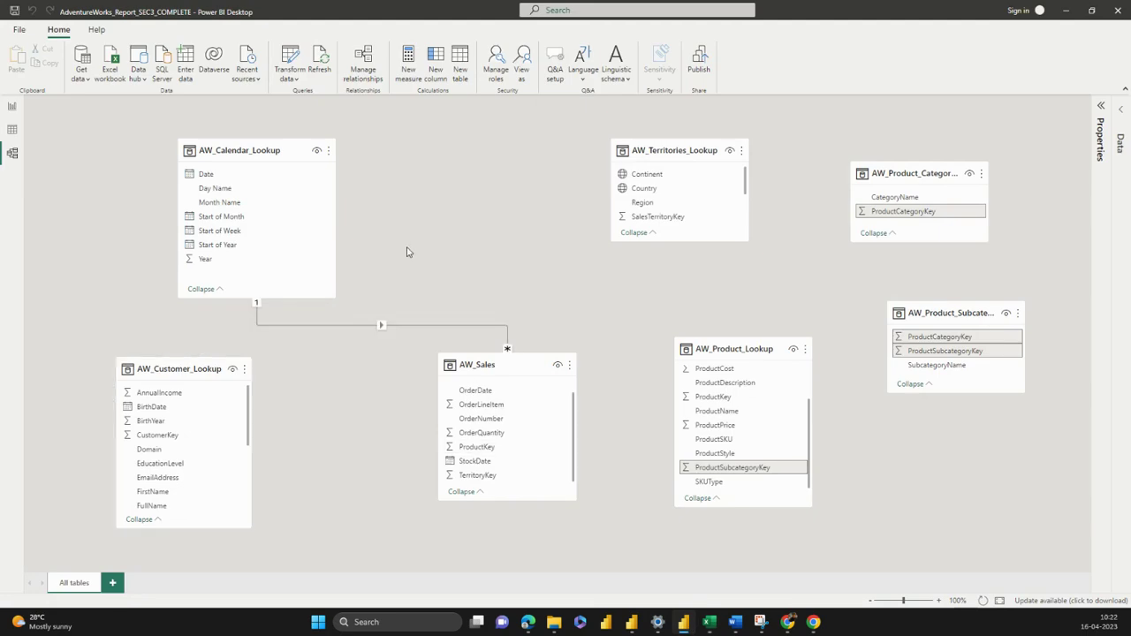
left_click(389, 326)
double_click(390, 326)
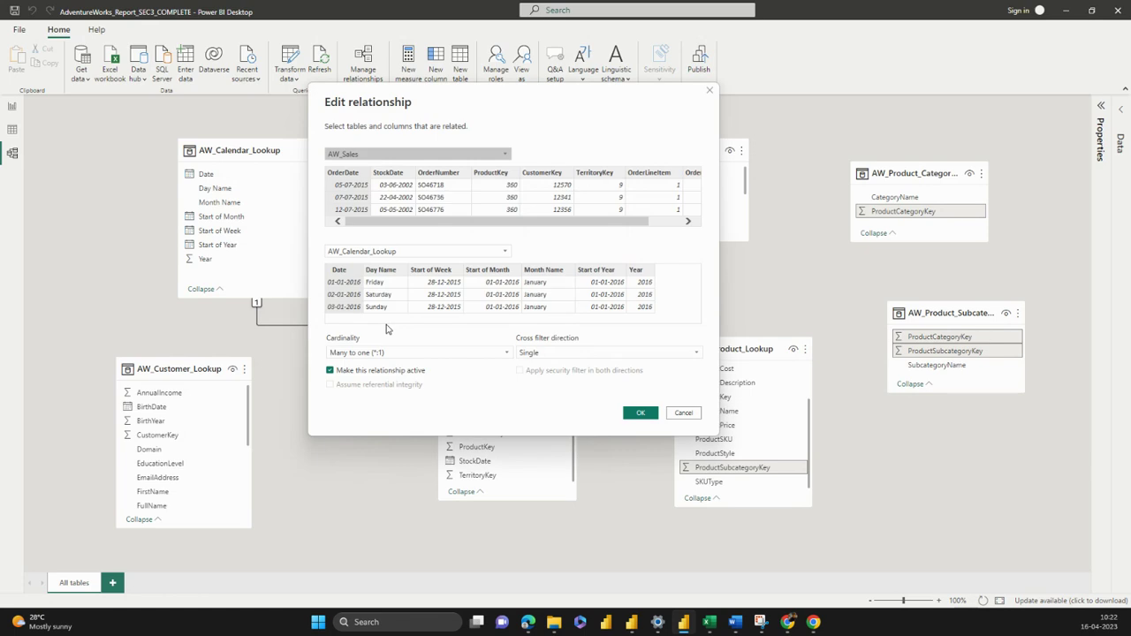
left_click_drag(541, 107, 768, 89)
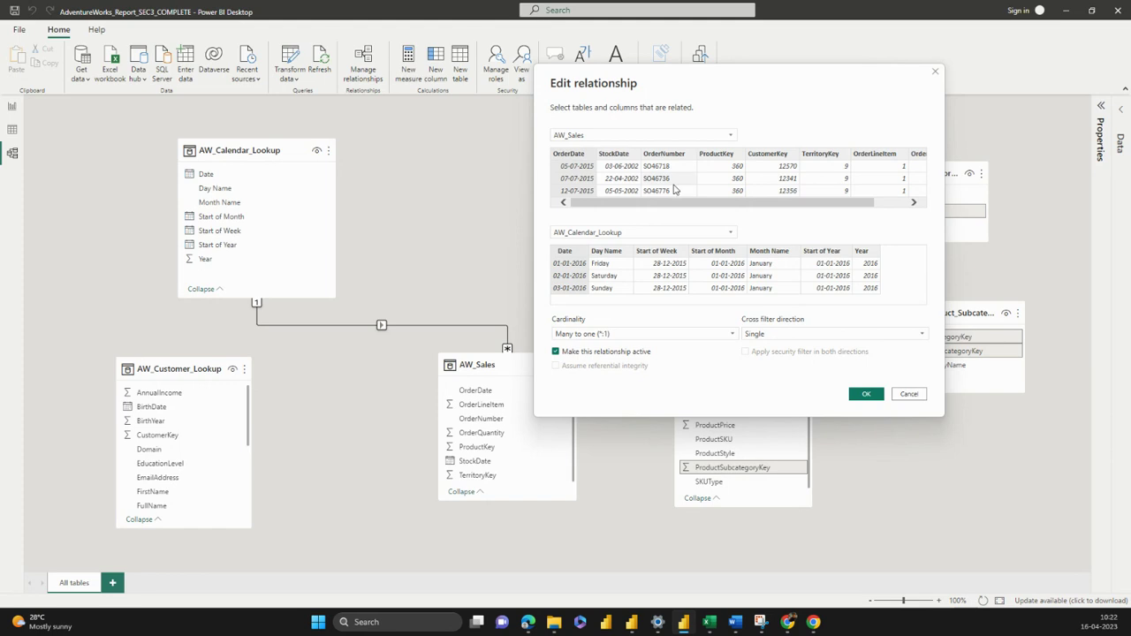
left_click(934, 73)
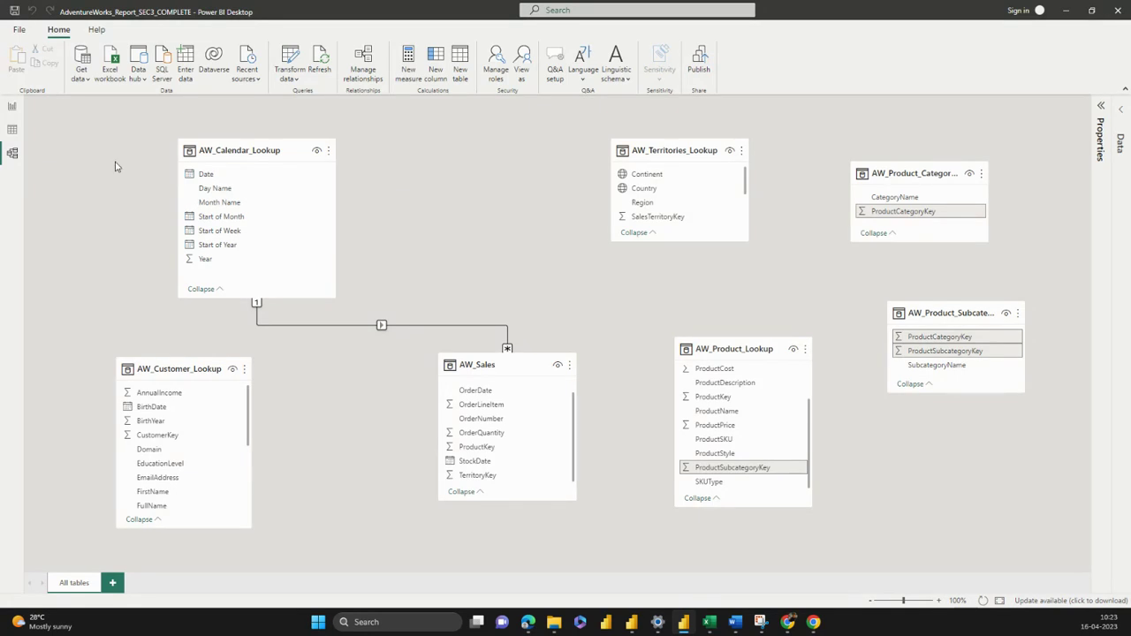
Step: Show the report page containing the OrderQuantity by Year and Month table
left_click(13, 108)
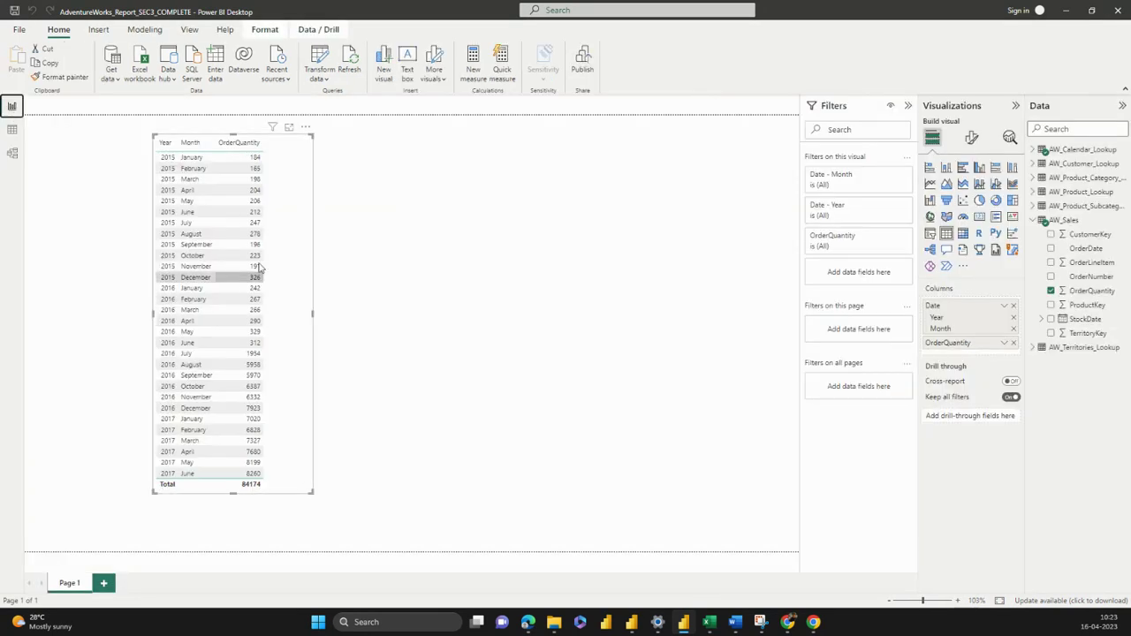